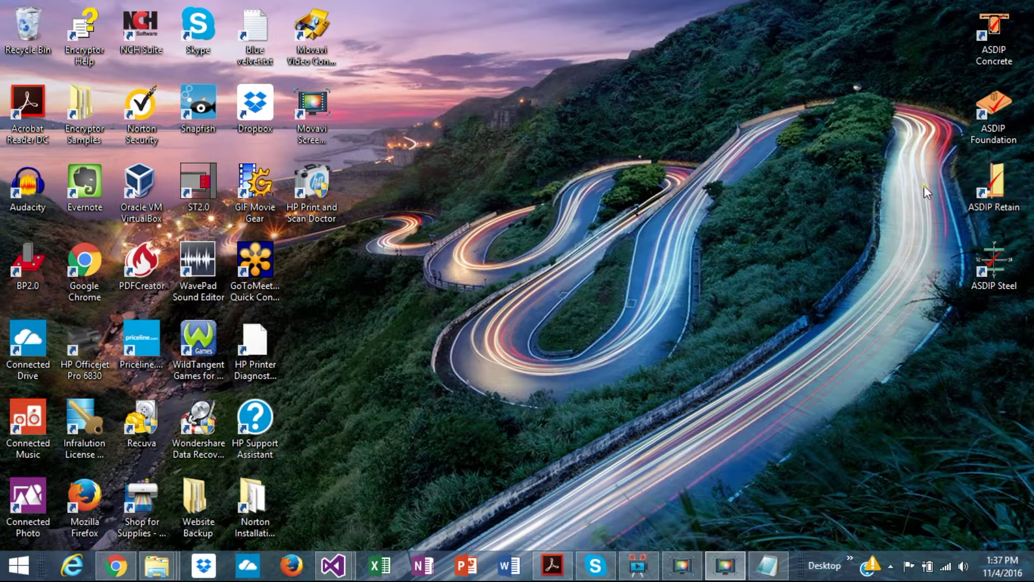
- Launch ASDIP Retain and close the program options without changing anything
click(994, 191)
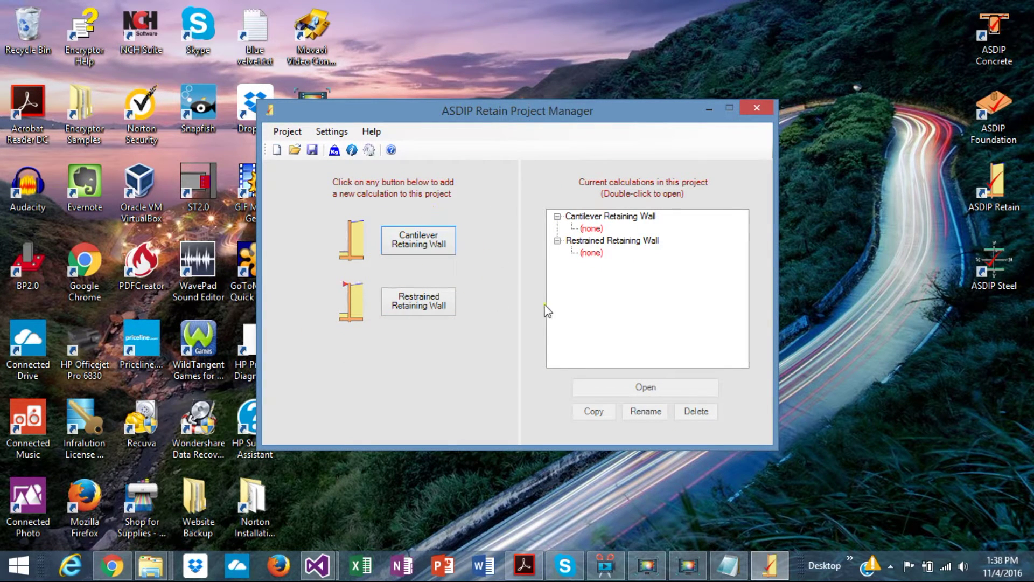
click(328, 132)
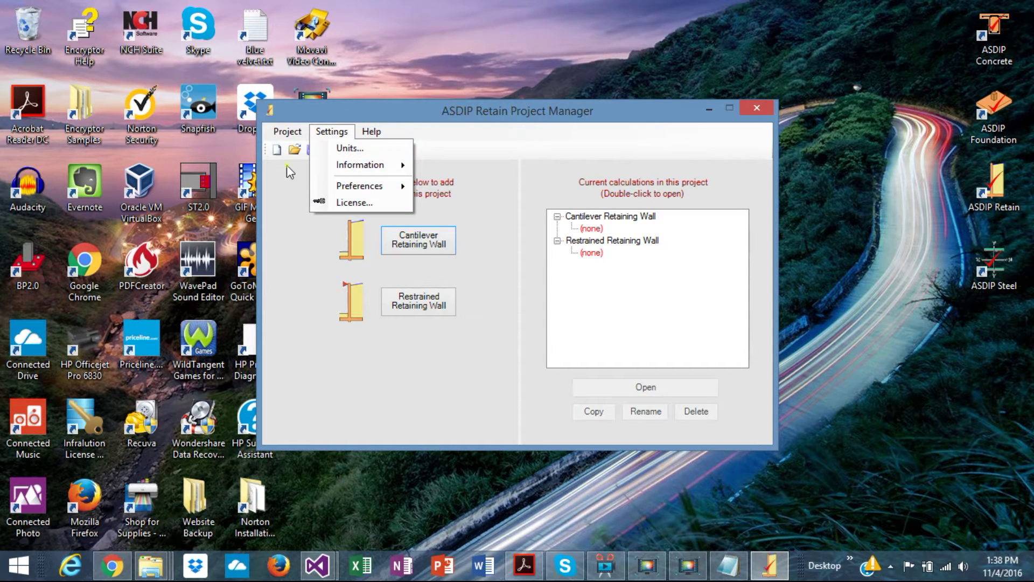
mouse_move(287, 134)
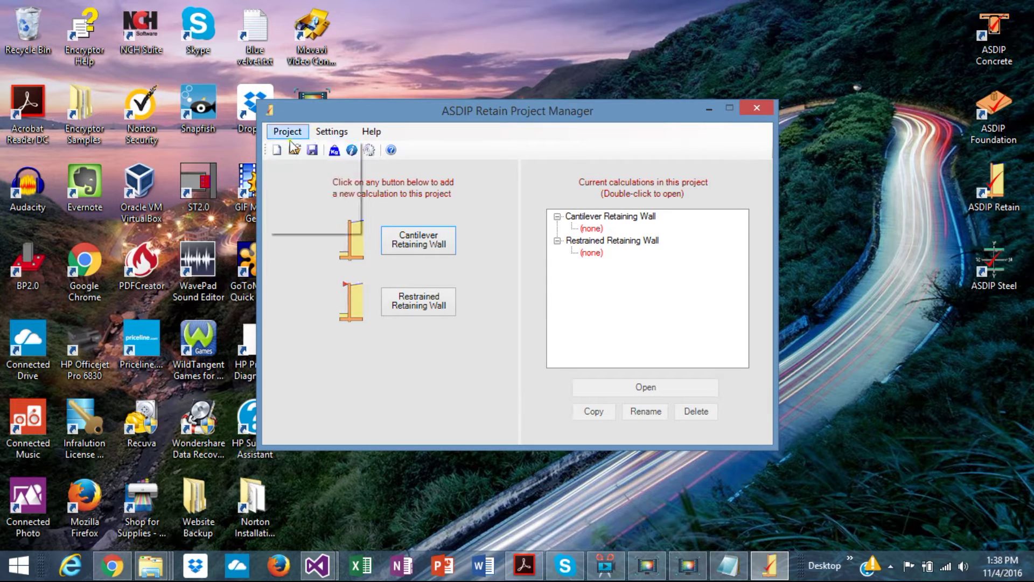
click(503, 222)
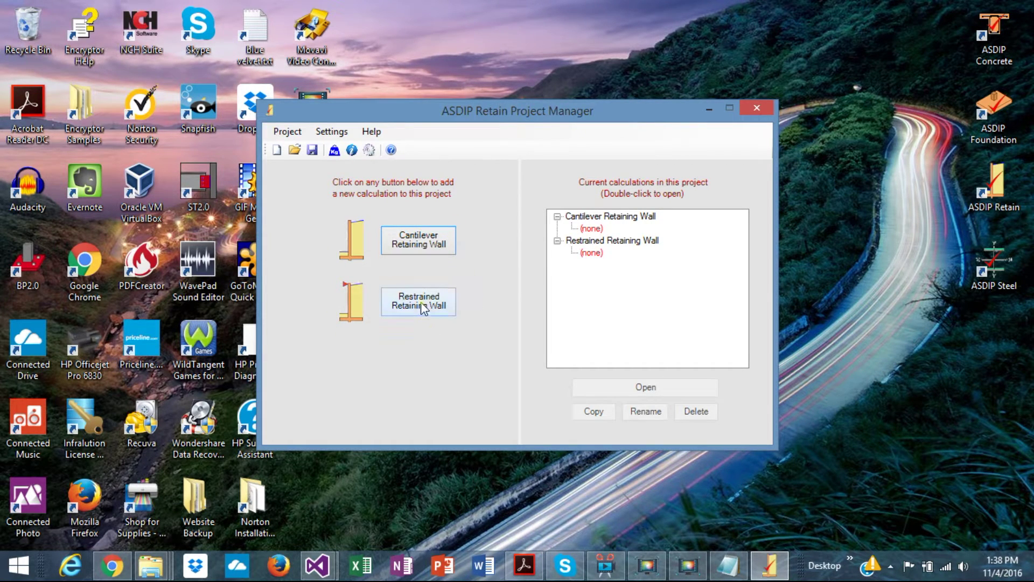
- Add a Cantilever Retaining Wall calculation named 'dfgsdffg' and open it from the project tree
click(418, 244)
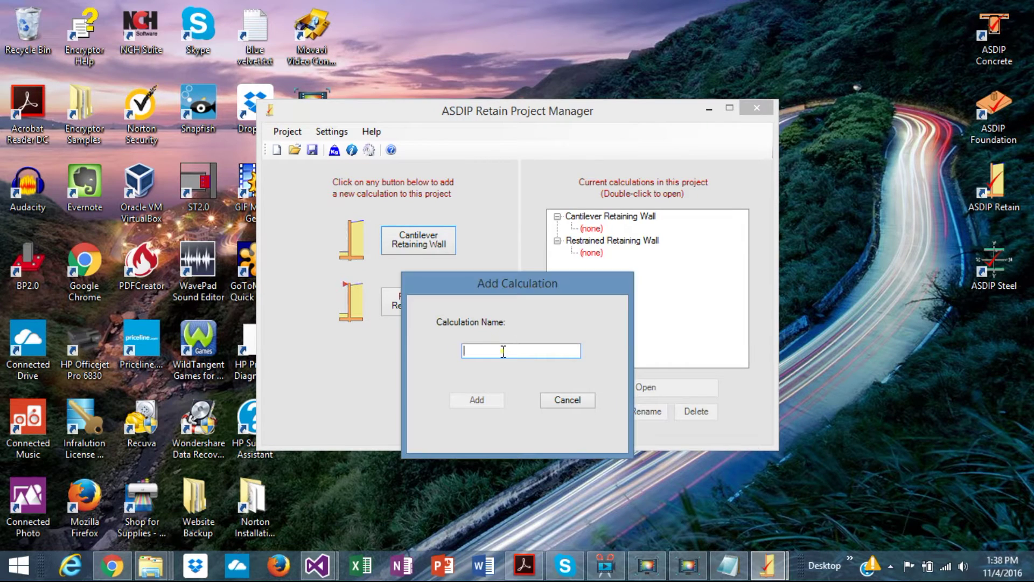
text(dfgsdffg)
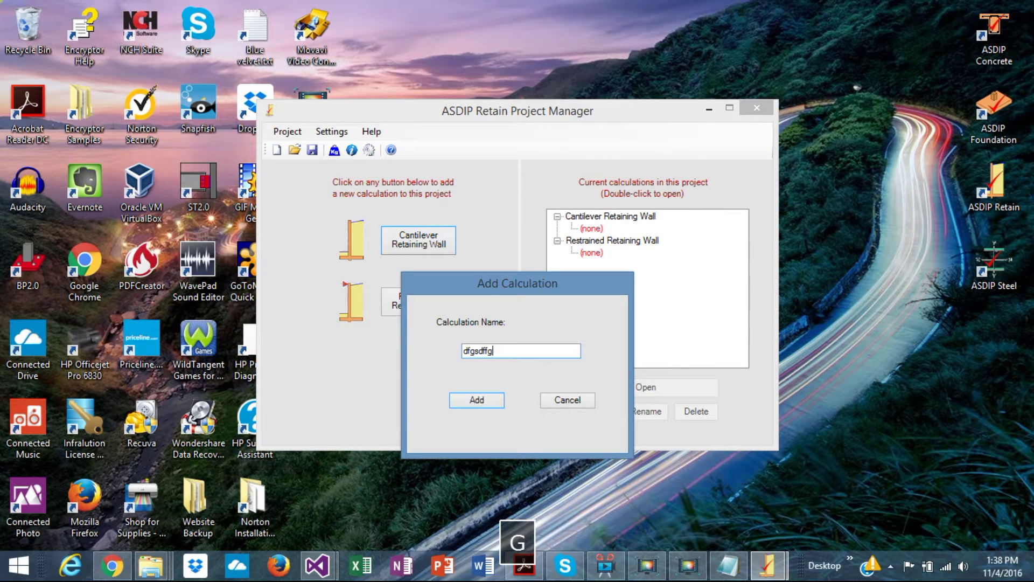
click(468, 400)
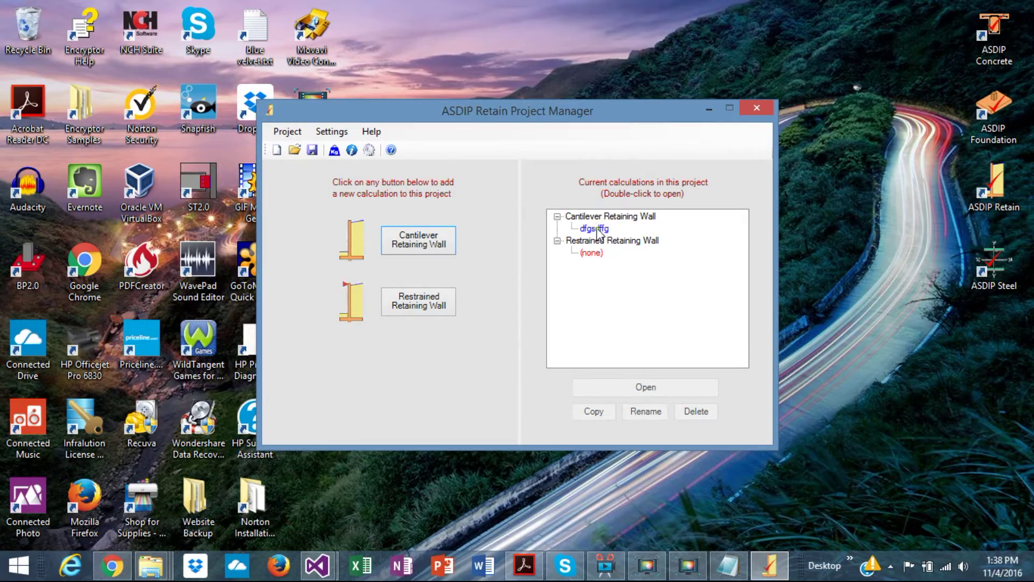
click(590, 230)
double_click(591, 229)
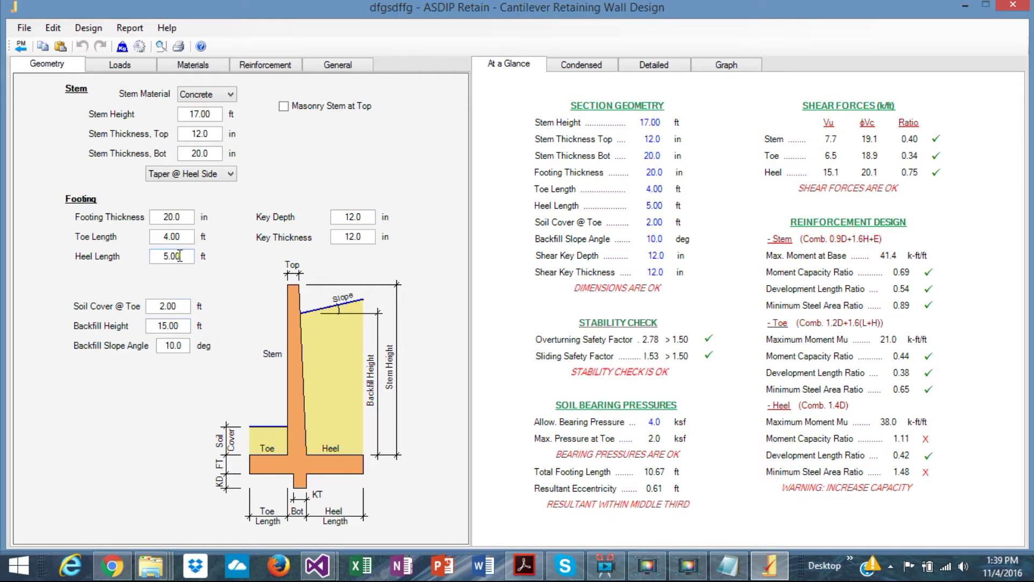
- Expand the Stem Material choices on the cantilever wall's Geometry tab
click(231, 95)
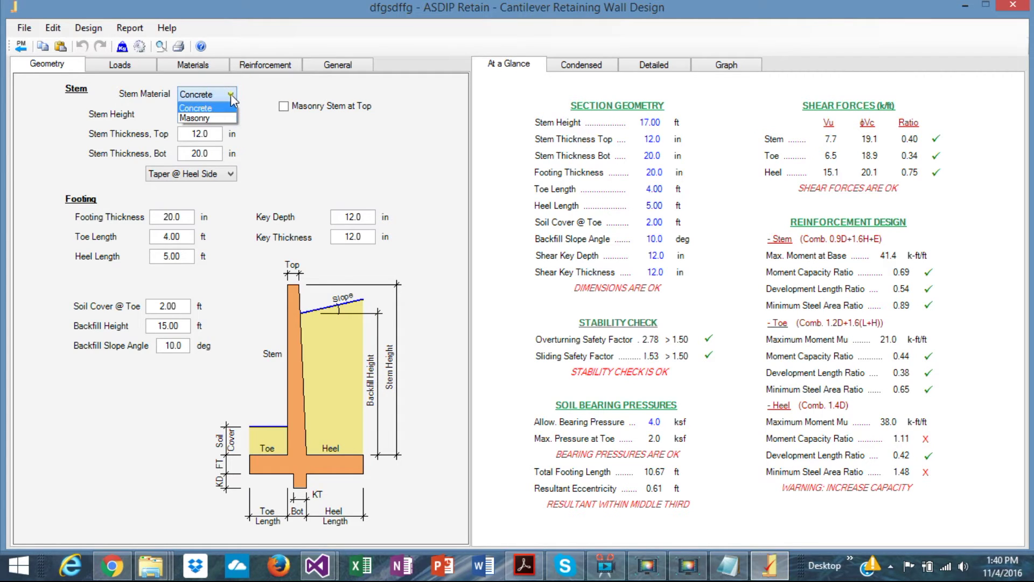
- Try a Masonry stem and a masonry top section, then revert to an all-Concrete stem
click(207, 116)
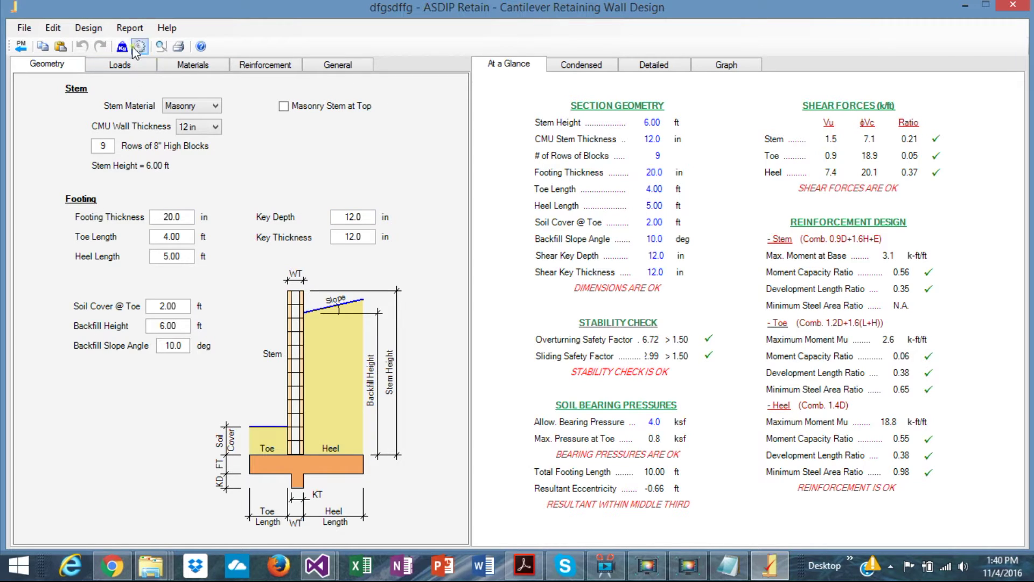
click(216, 106)
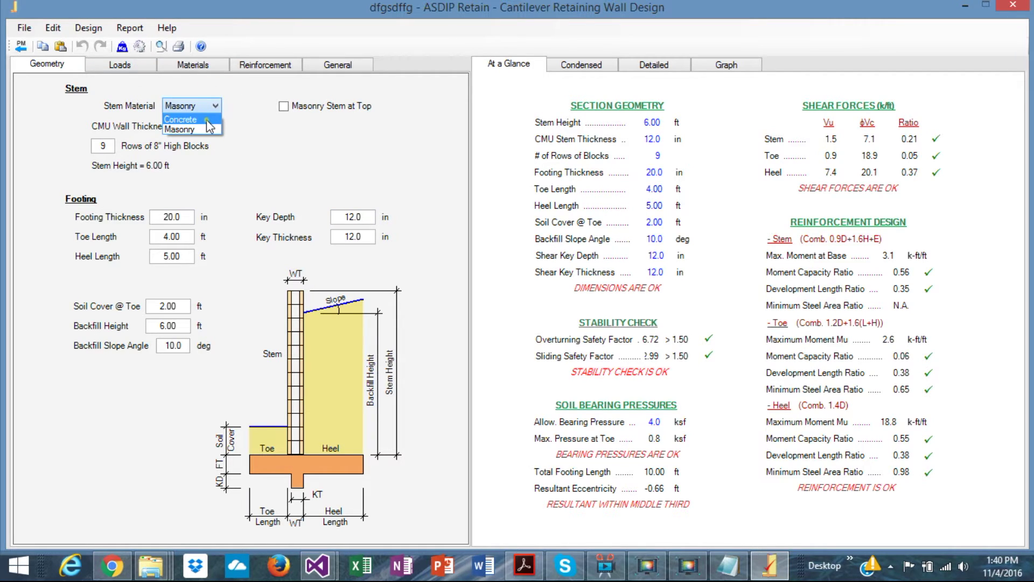
click(208, 123)
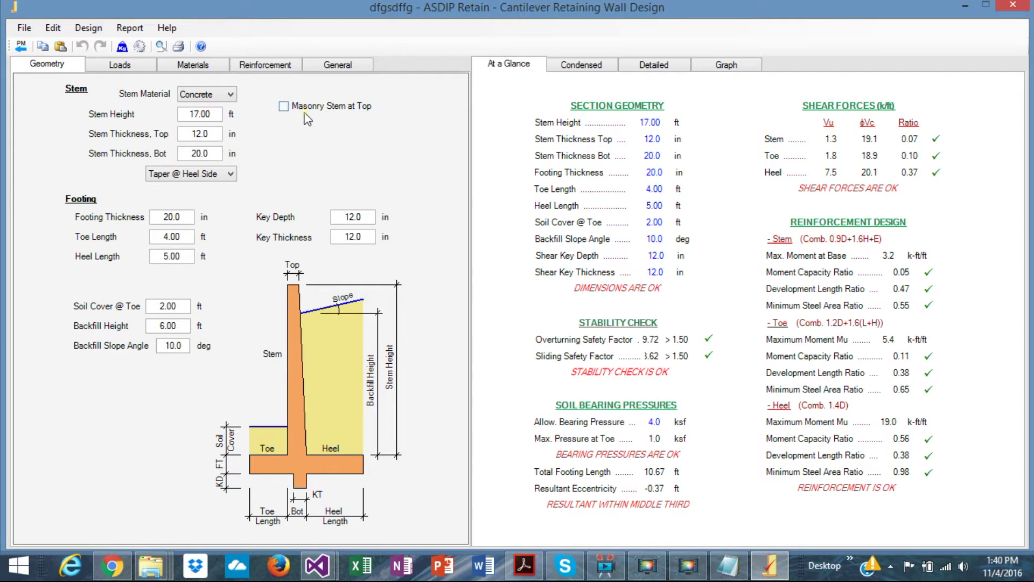
click(284, 106)
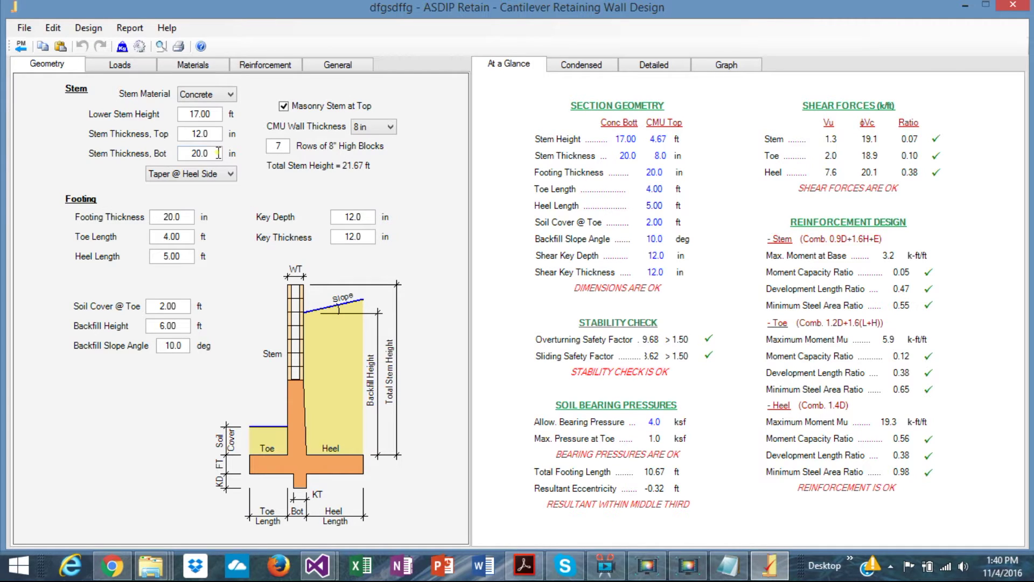
click(232, 96)
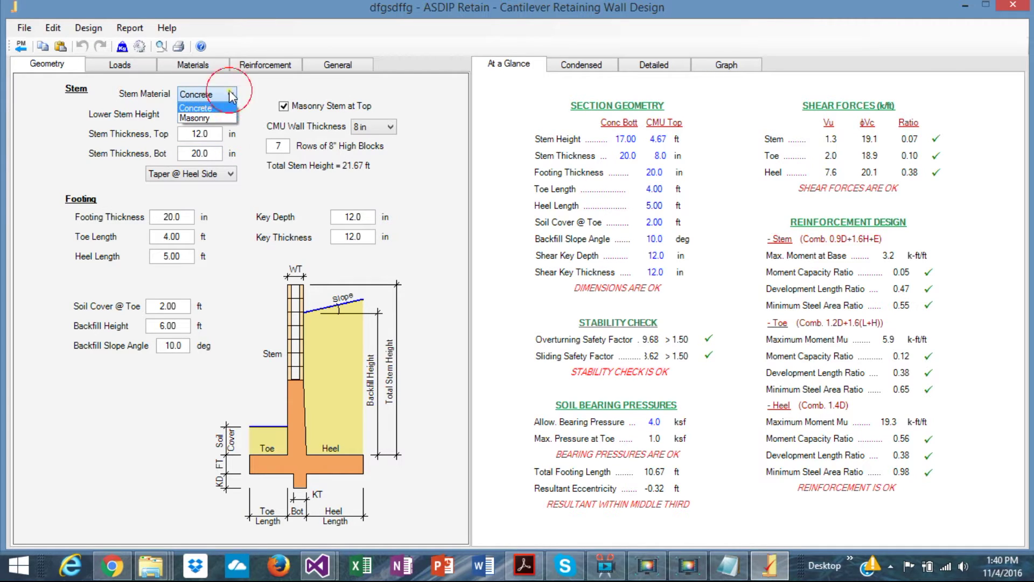
click(206, 117)
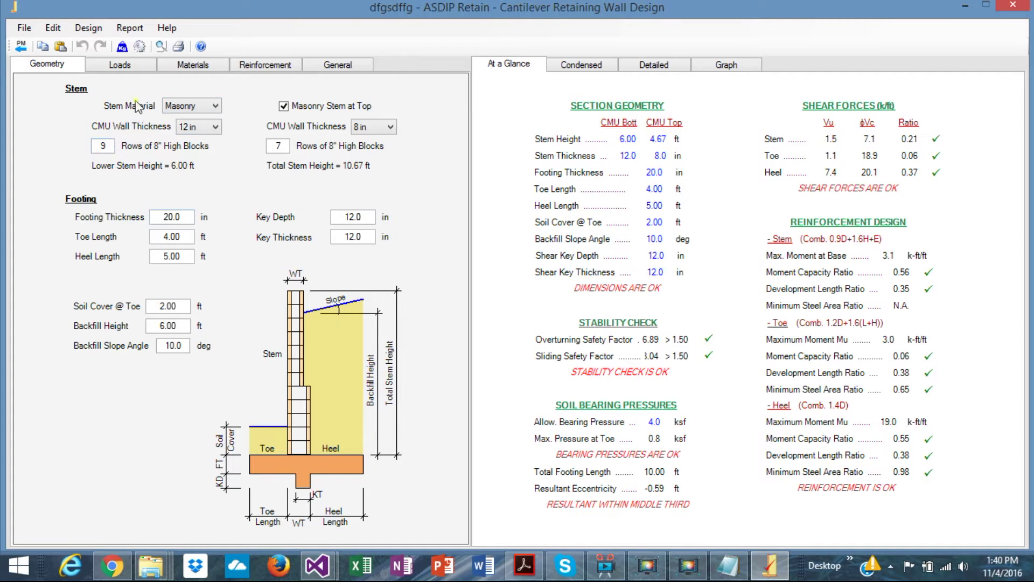
click(212, 107)
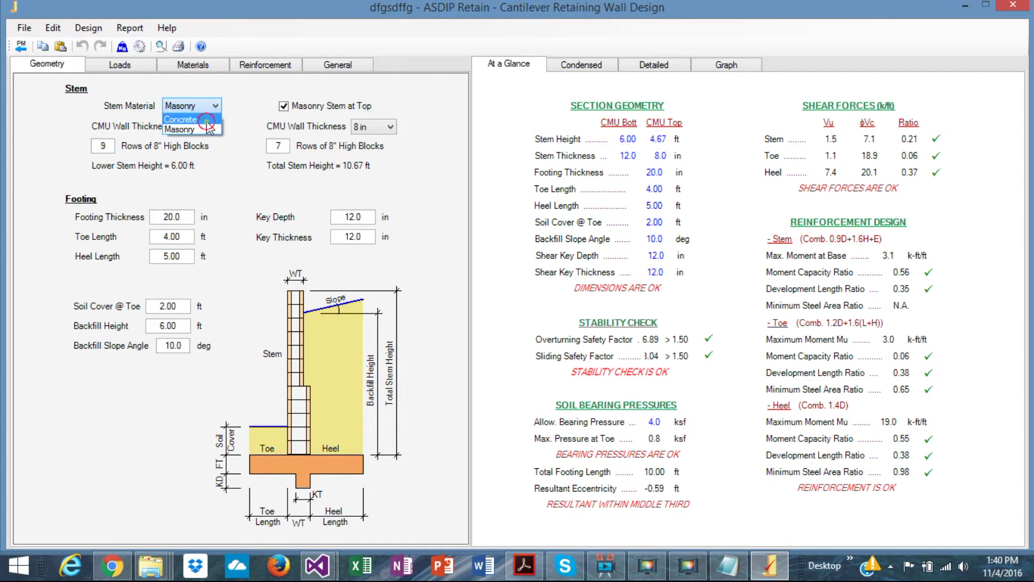
click(206, 122)
click(298, 110)
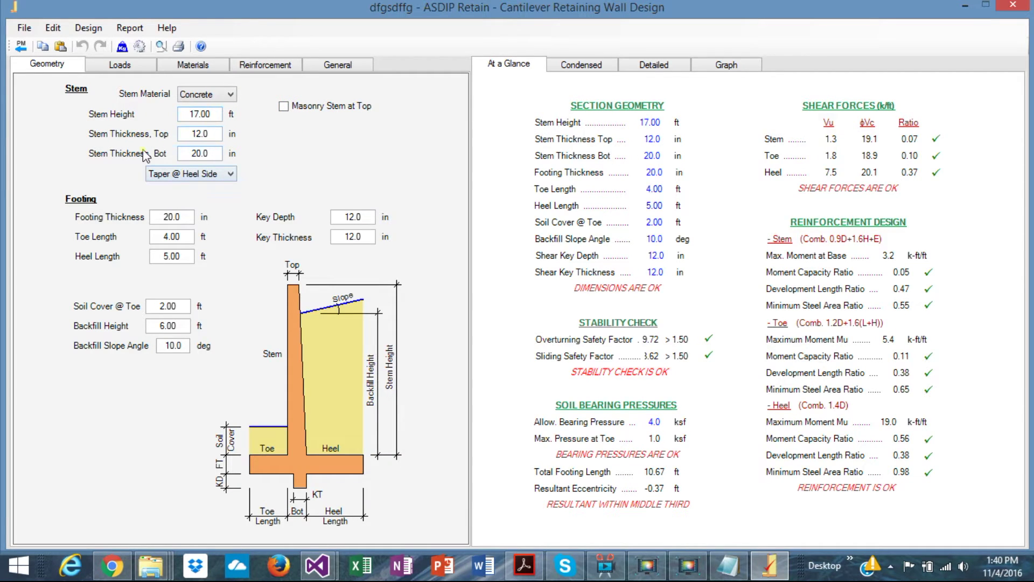
- Keep the stem taper on the heel side and step through the footing thickness and toe length
click(232, 173)
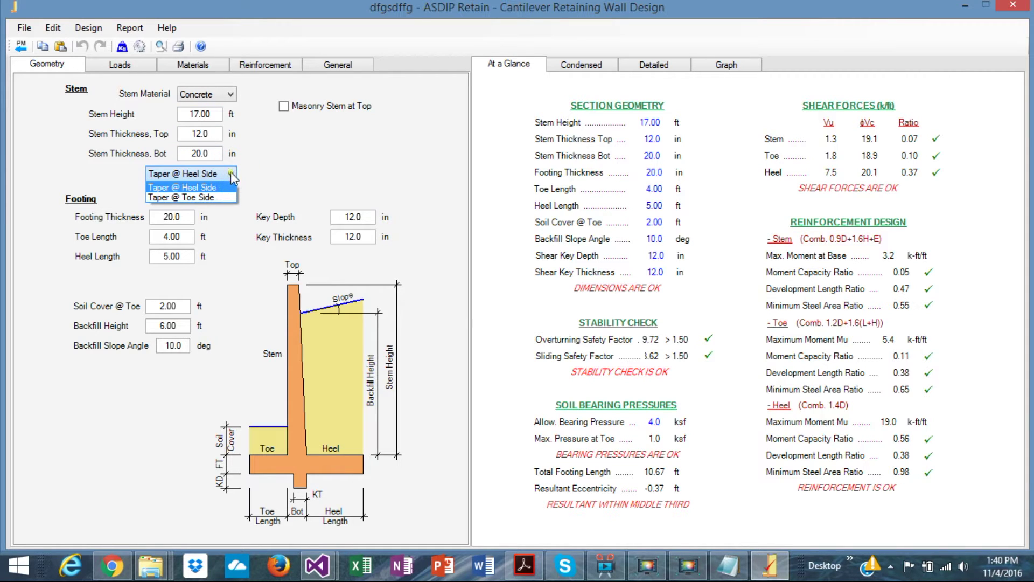
click(230, 173)
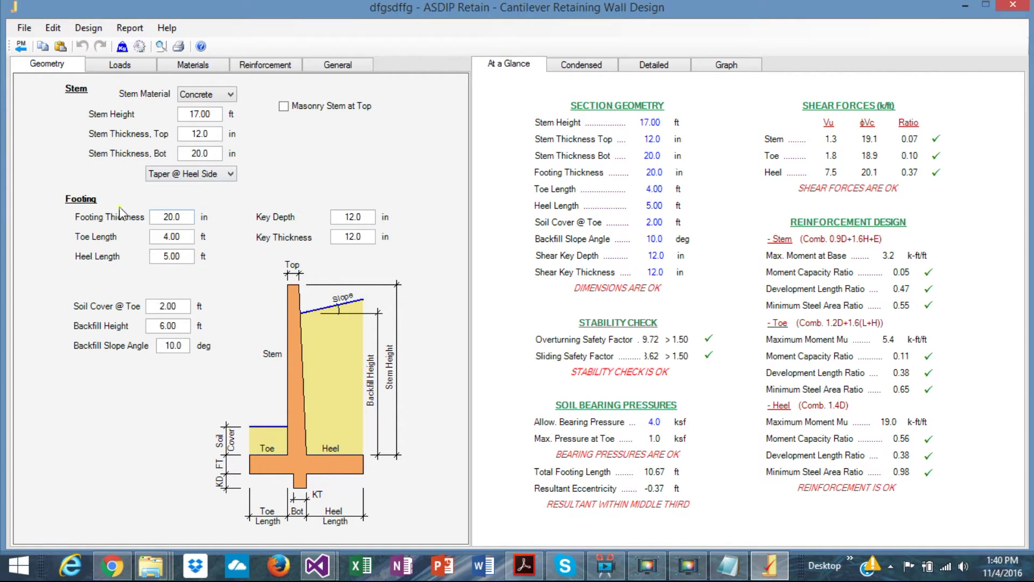
click(176, 218)
key(Tab)
click(131, 63)
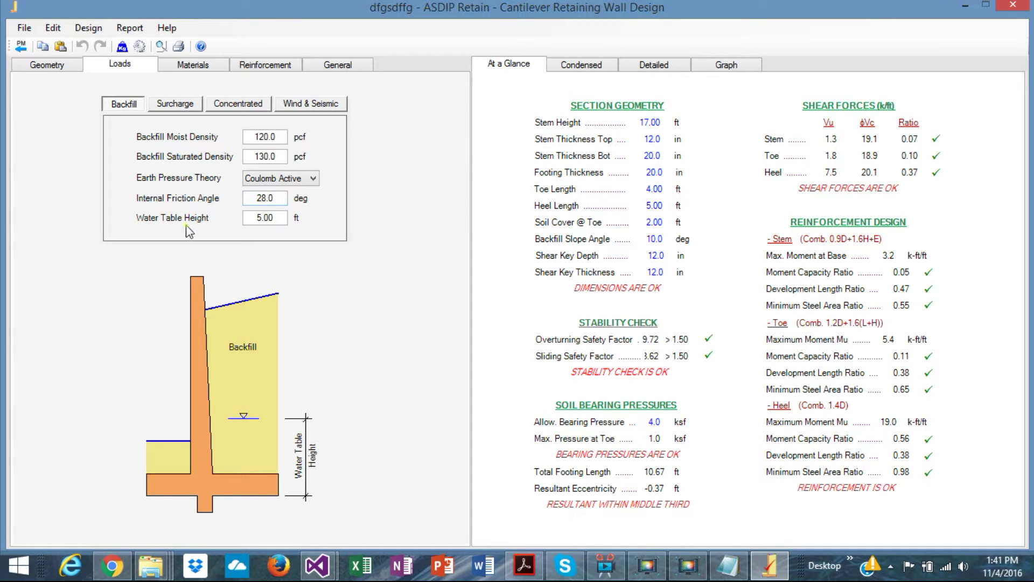
- Review the earth pressure theory options and the surcharge, concentrated and wind/seismic load inputs
click(314, 179)
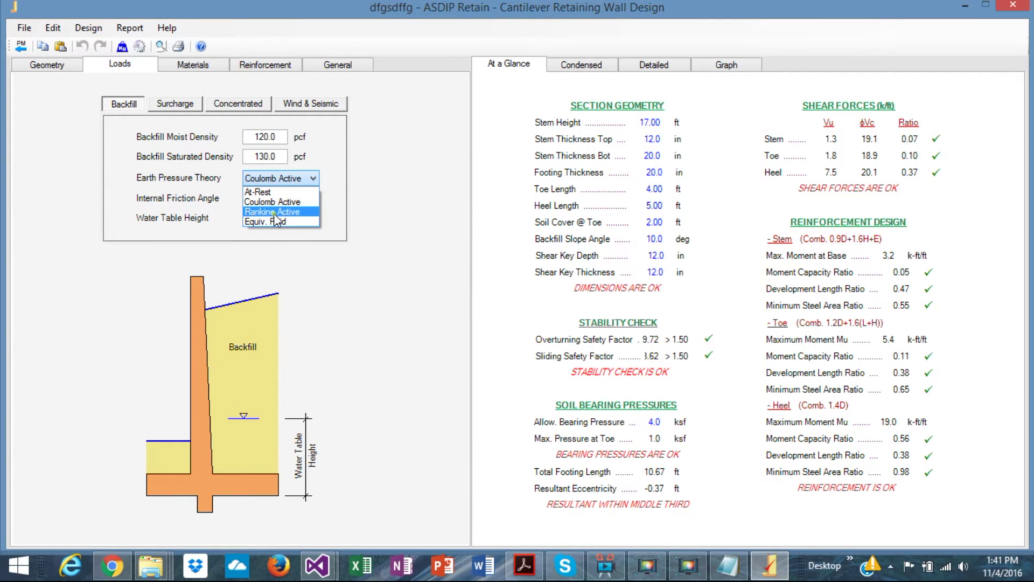
click(182, 102)
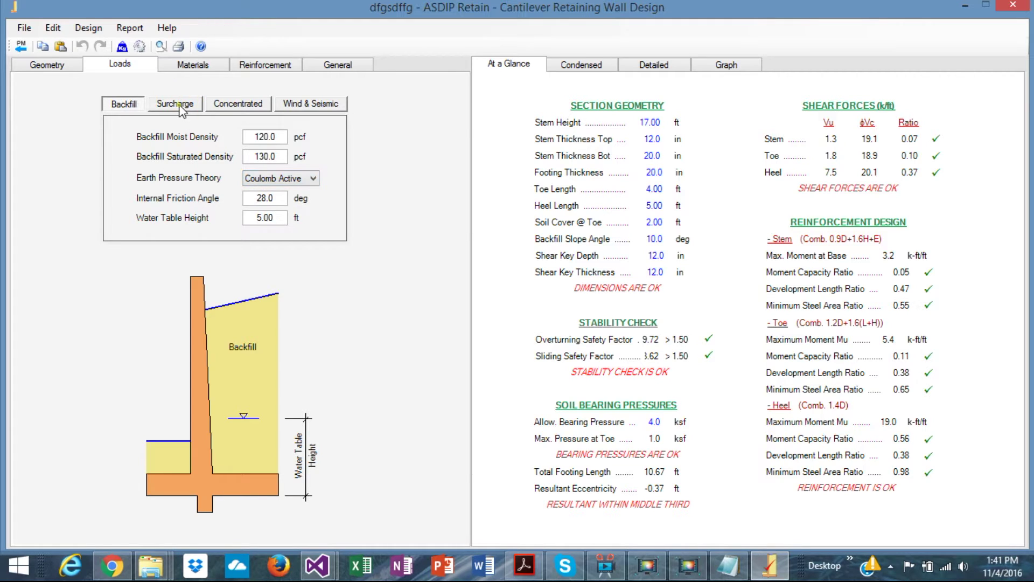
click(182, 103)
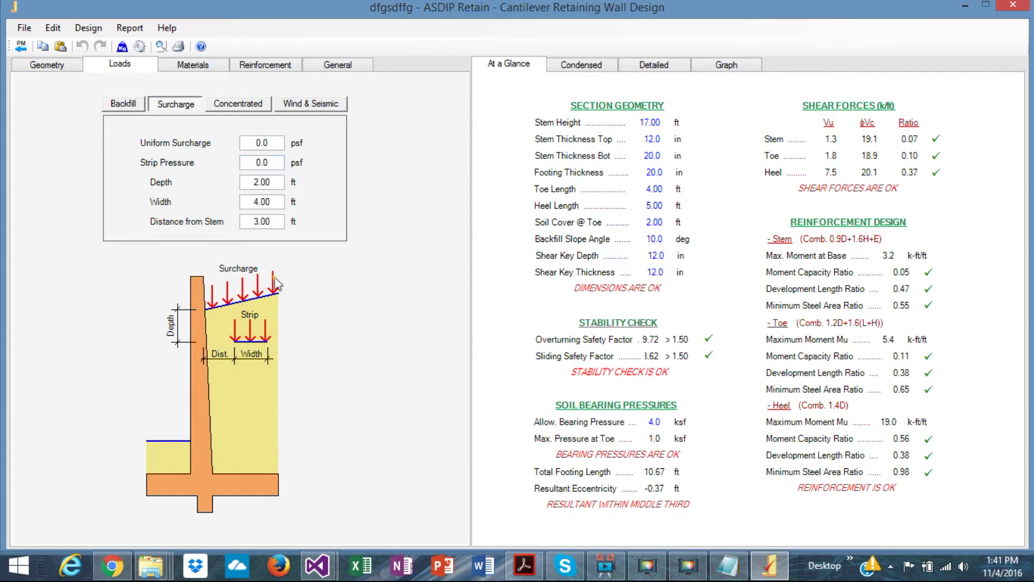
click(241, 104)
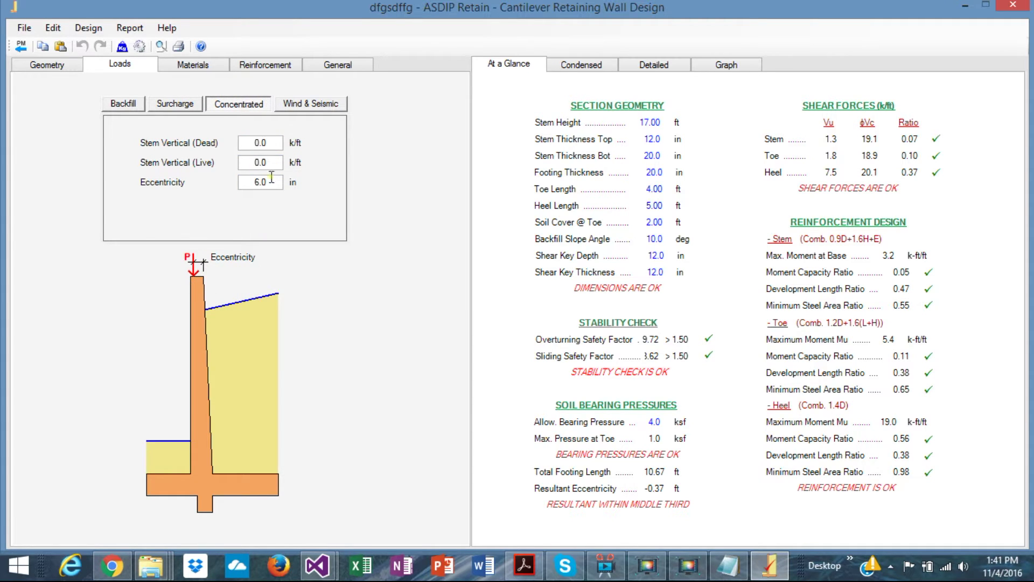
click(316, 102)
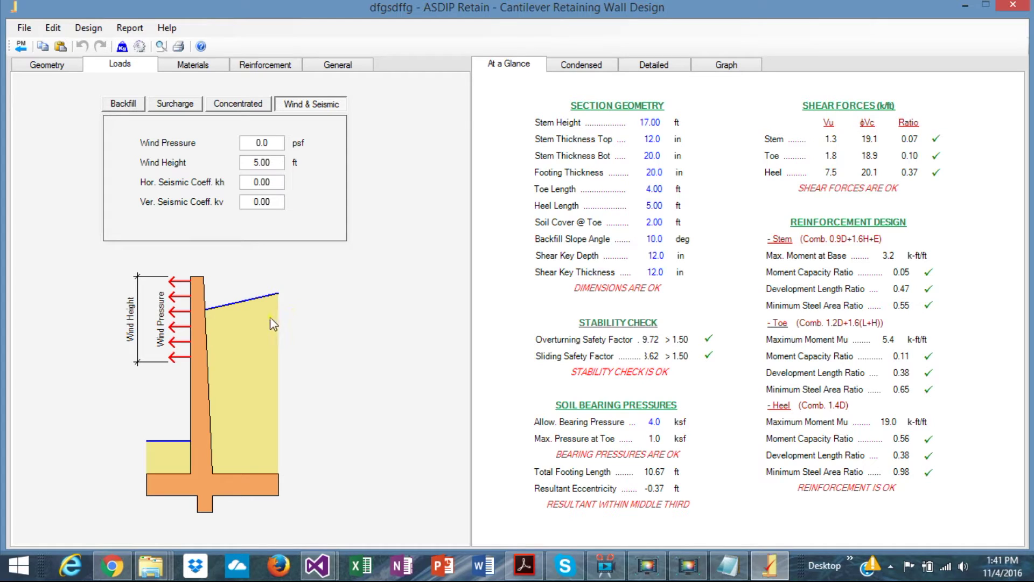
click(189, 67)
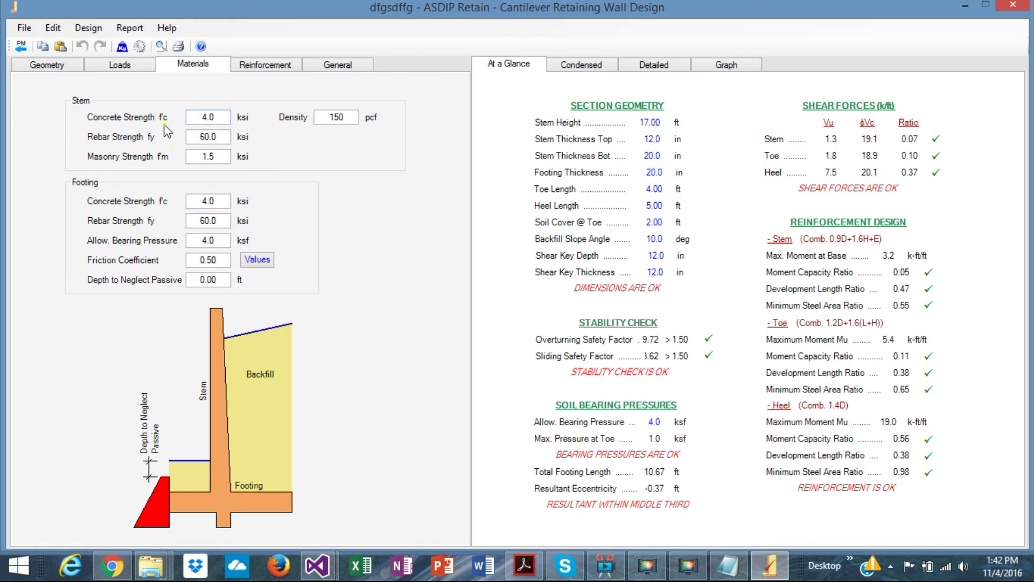
- Check the stem rebar fy and view typical friction coefficients, keeping the footing friction at 0.50
key(Left)
key(Left)
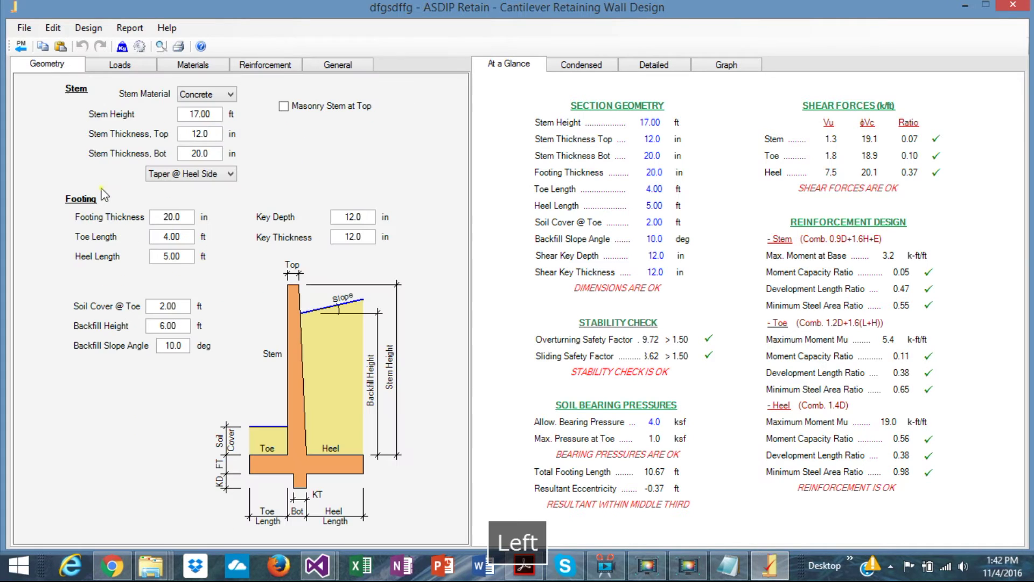
click(192, 65)
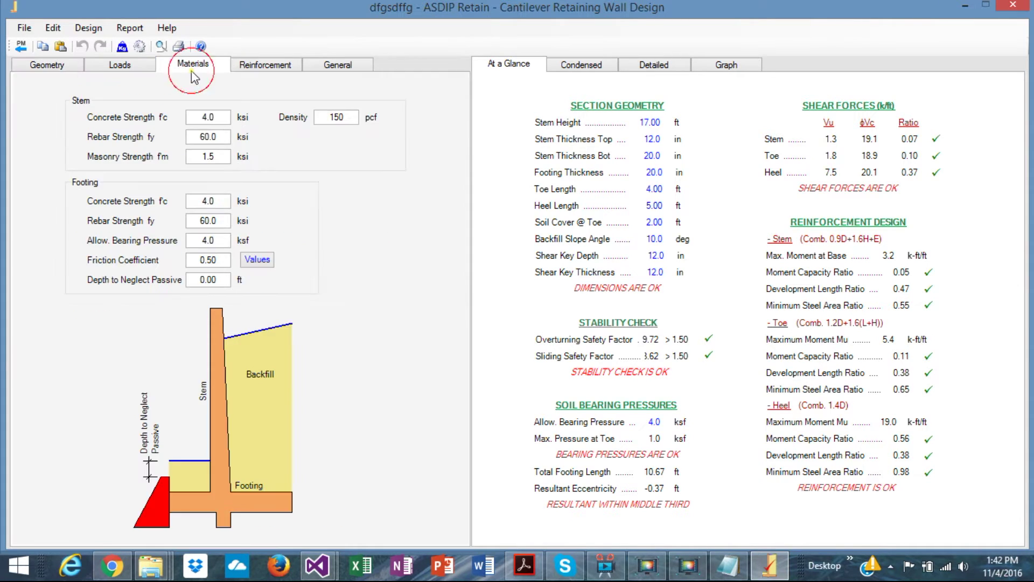
click(217, 139)
click(258, 261)
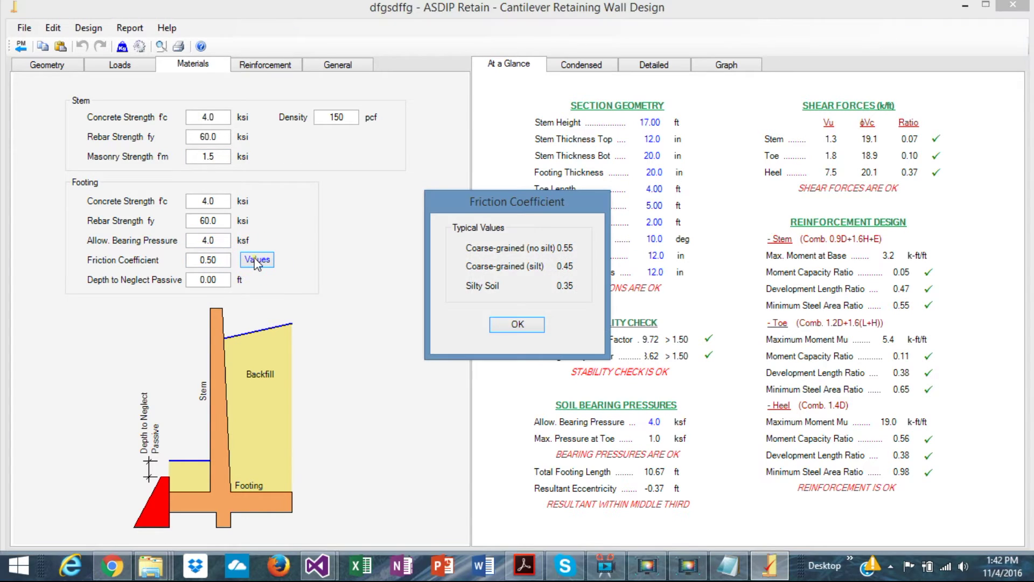
click(517, 325)
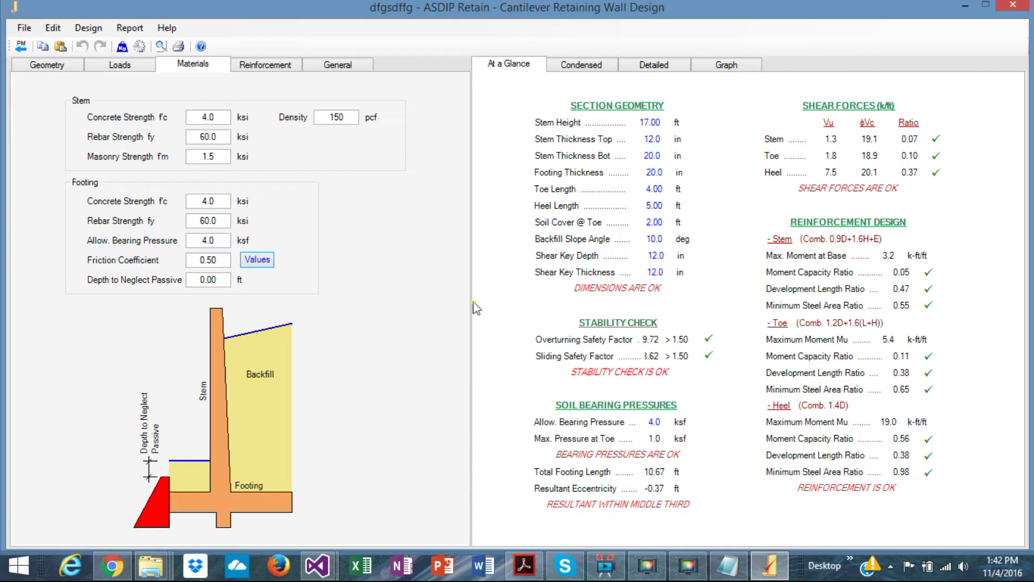
click(272, 66)
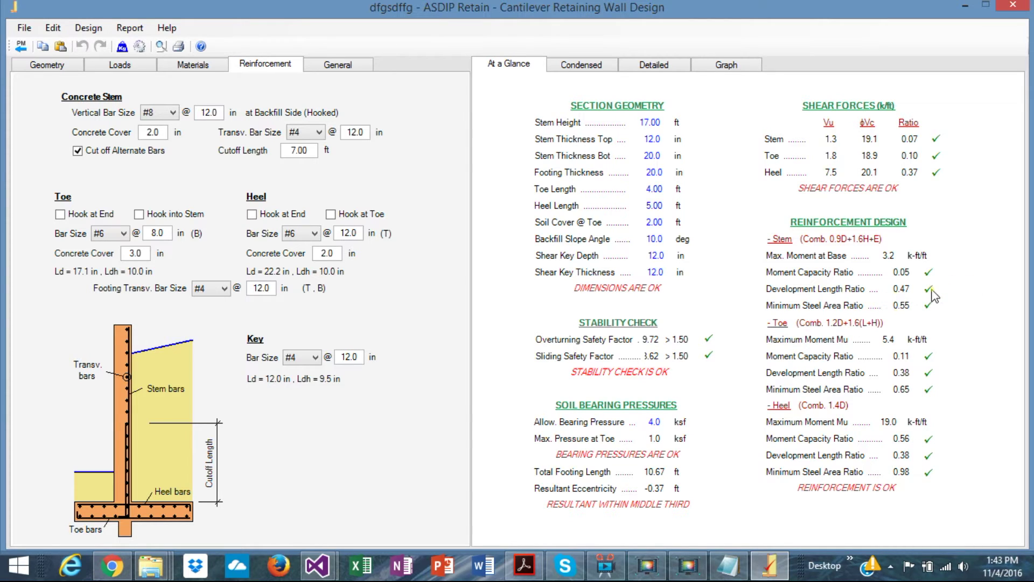
- Switch the results pane to the Condensed report
click(586, 68)
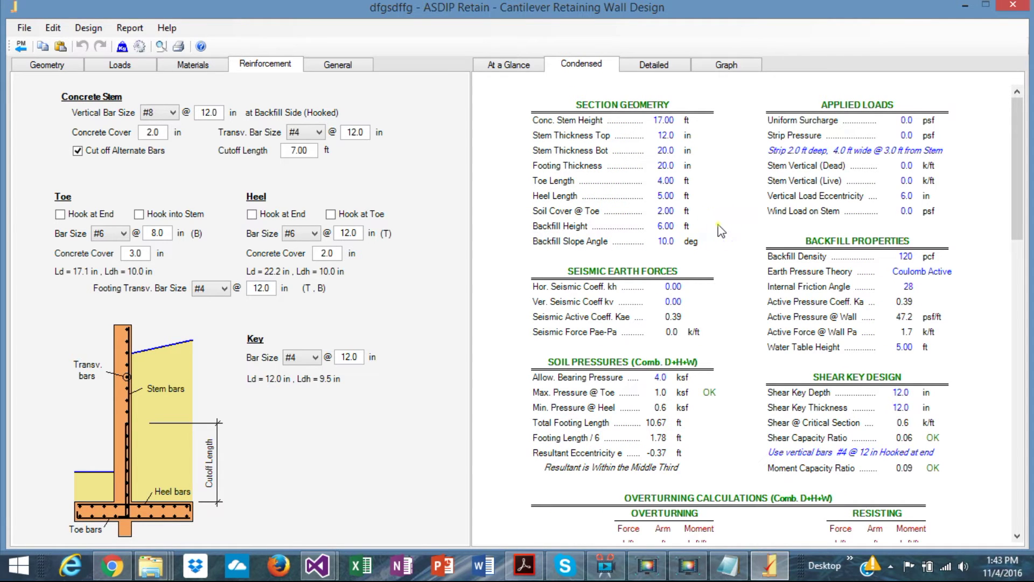
- Scroll through the Condensed report's geometry, overturning, stem, heel and toe design sections
scroll(721, 230, down, 8)
scroll(721, 230, up, 8)
scroll(787, 358, down, 3)
scroll(786, 358, up, 3)
scroll(732, 321, down, 3)
scroll(732, 319, down, 3)
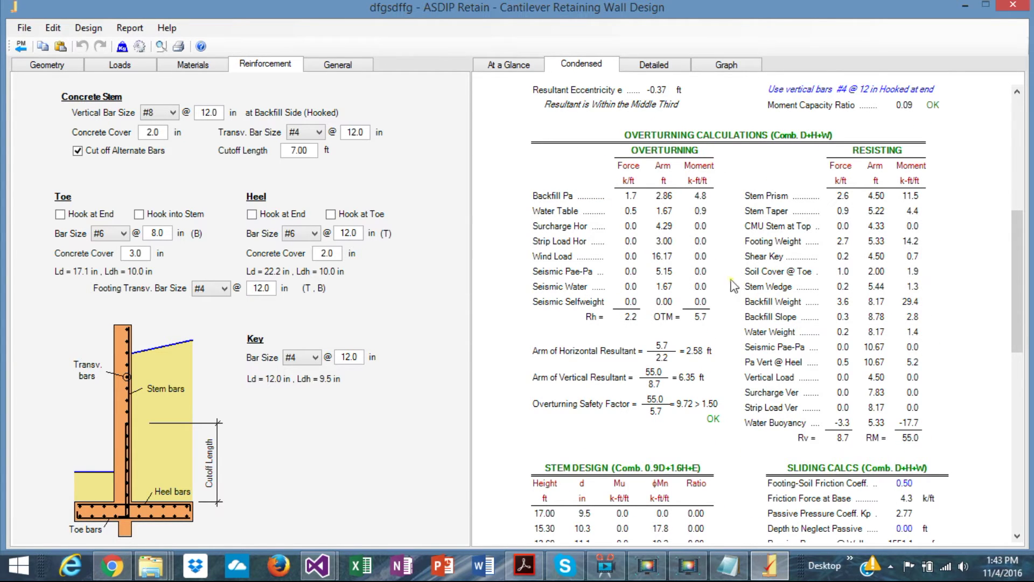
scroll(732, 207, down, 6)
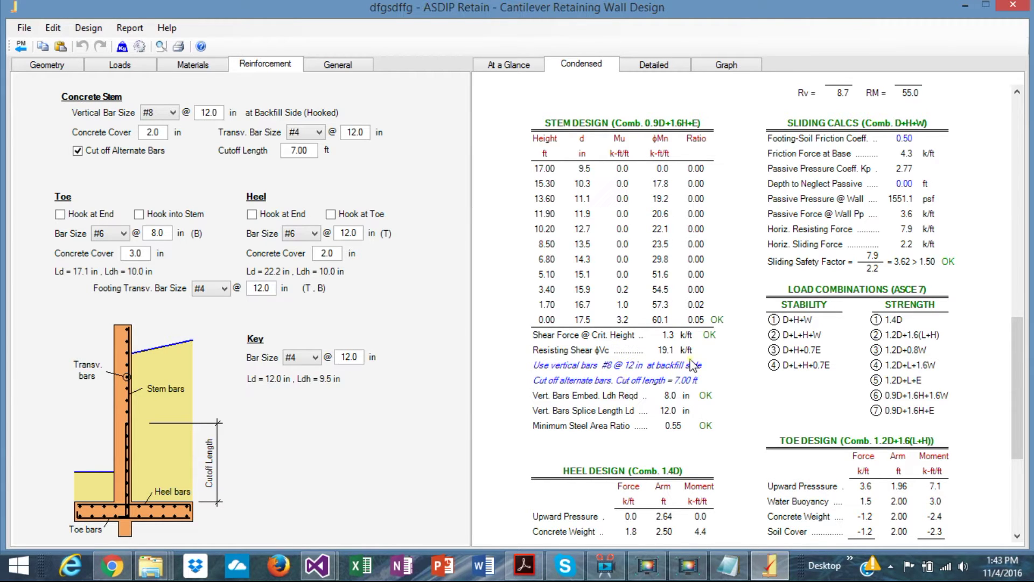
scroll(680, 362, down, 3)
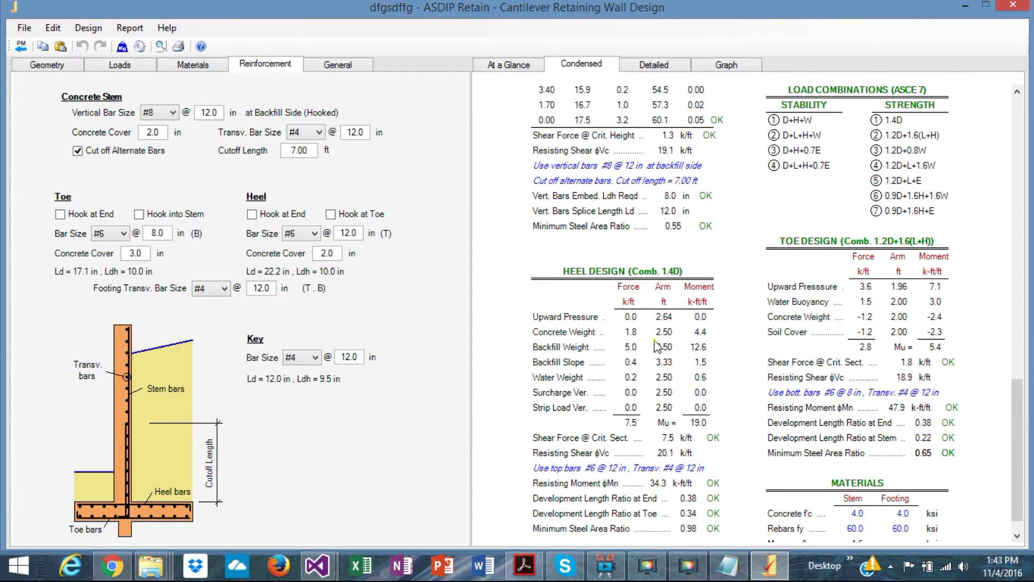
scroll(642, 325, down, 1)
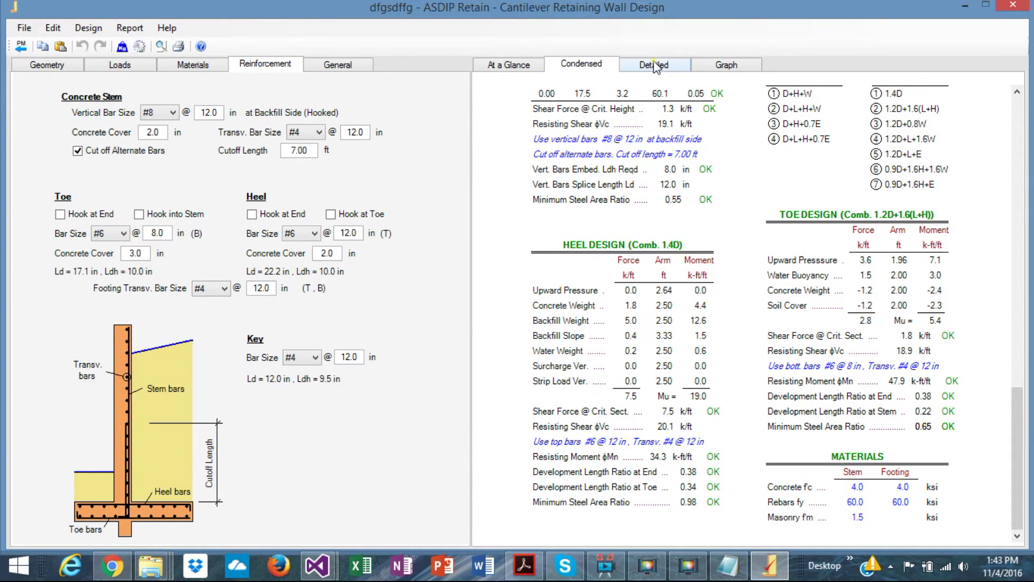
scroll(664, 211, up, 10)
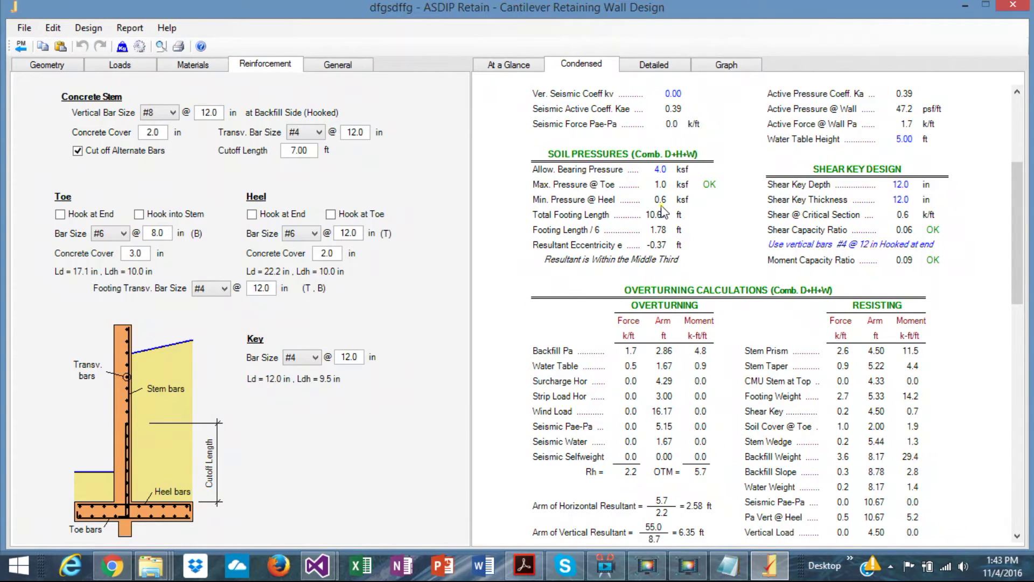
- Read the Detailed report down to the shear key design with #4 bars at 12.0 in
click(649, 67)
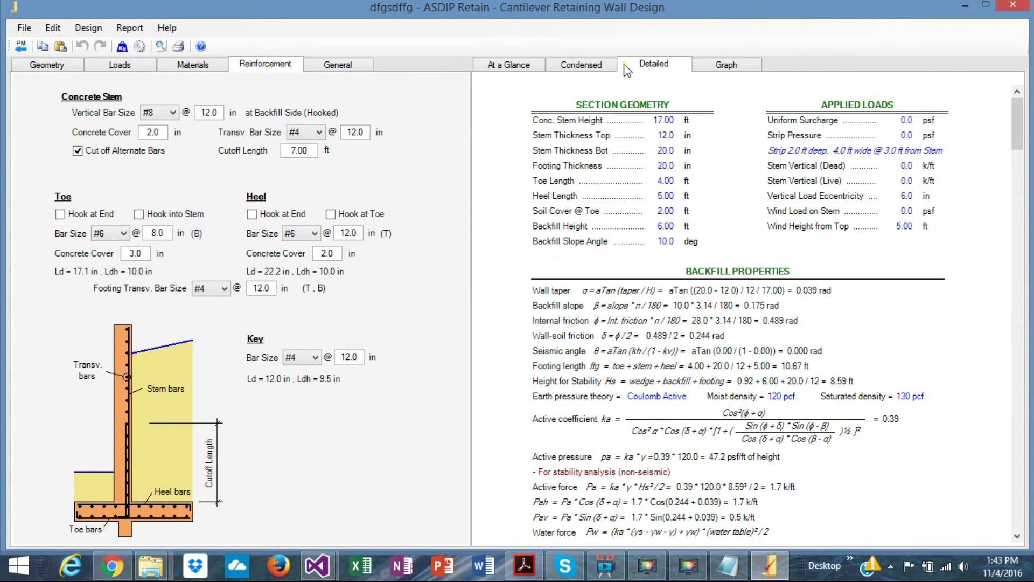
scroll(727, 241, down, 3)
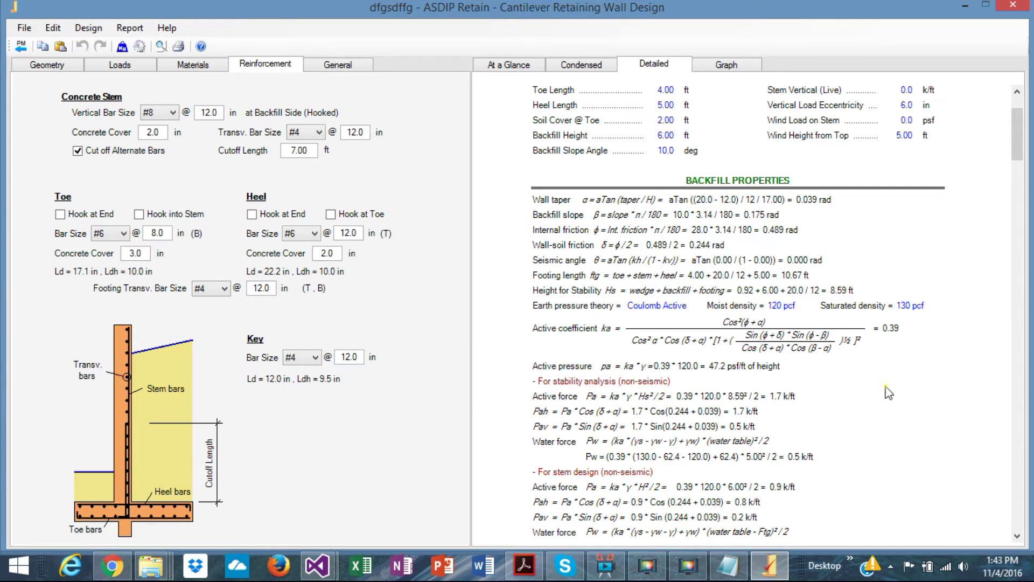
scroll(902, 393, down, 6)
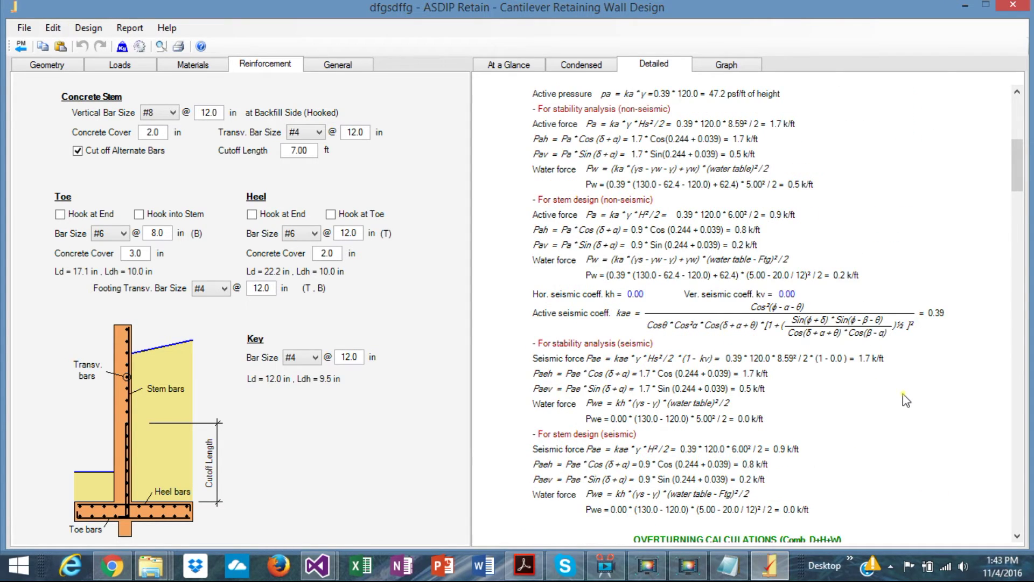
scroll(905, 399, down, 9)
scroll(905, 399, down, 15)
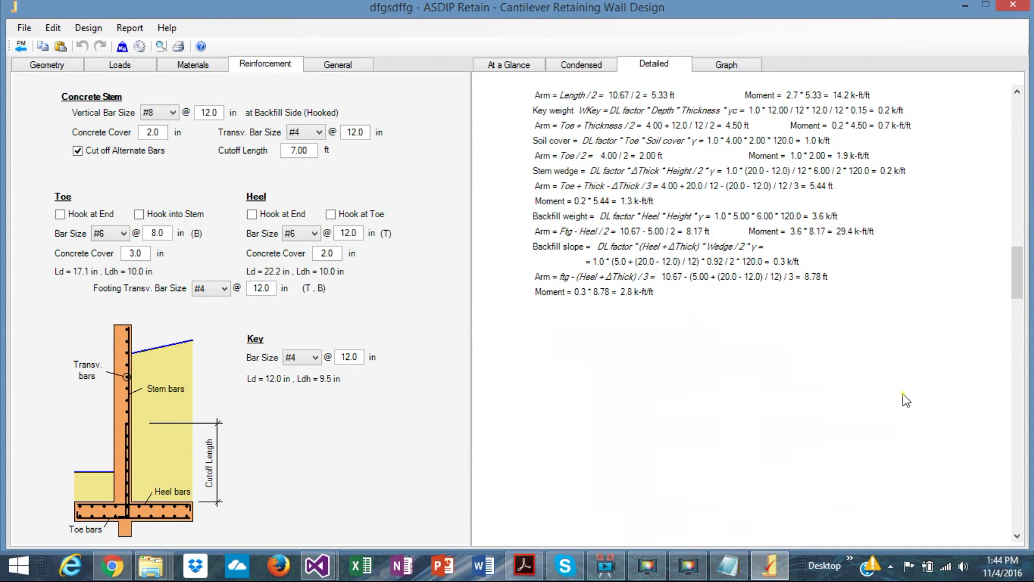
scroll(905, 399, down, 15)
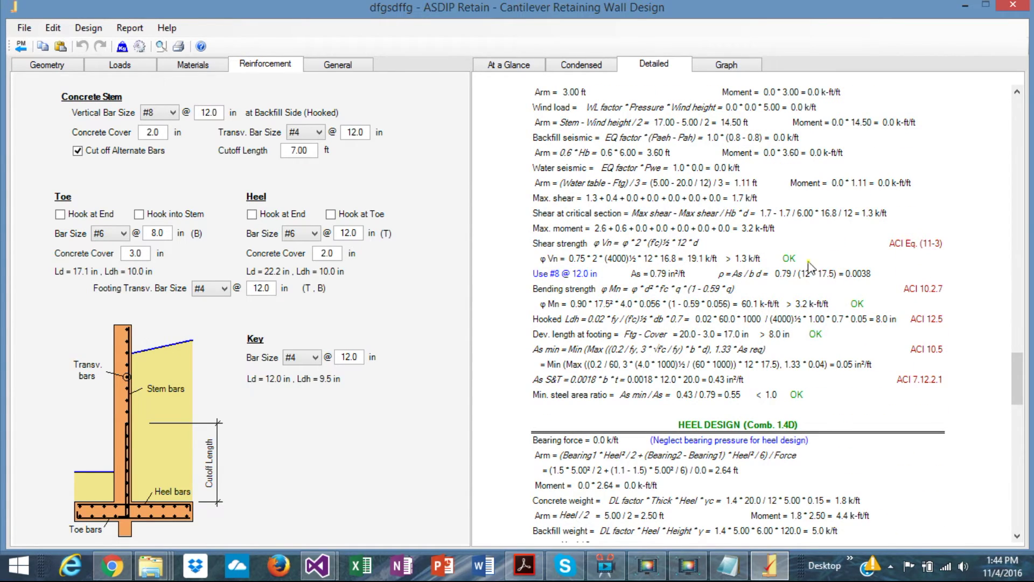
scroll(806, 266, up, 15)
scroll(806, 266, down, 7)
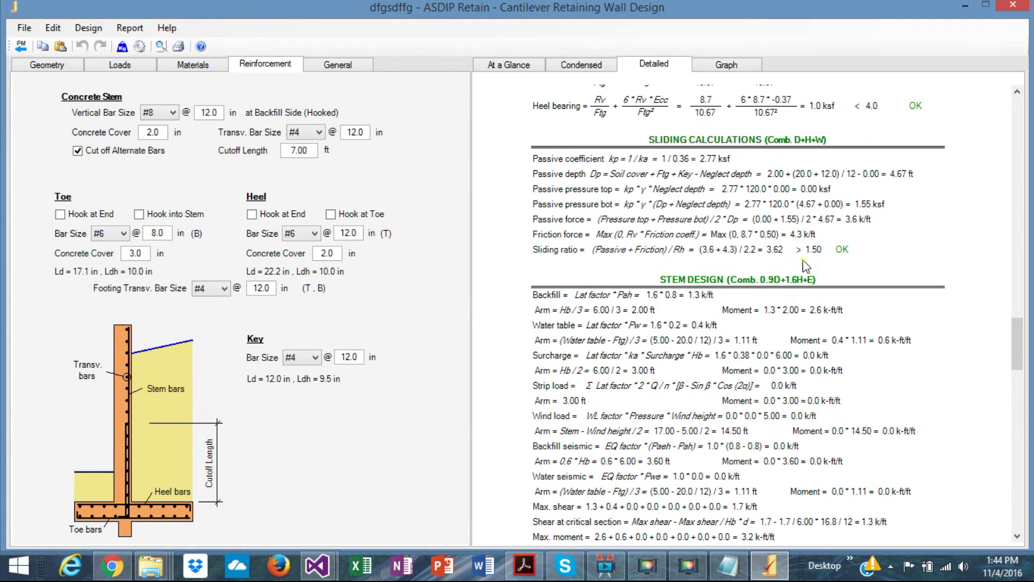
scroll(806, 266, down, 2)
scroll(806, 266, down, 4)
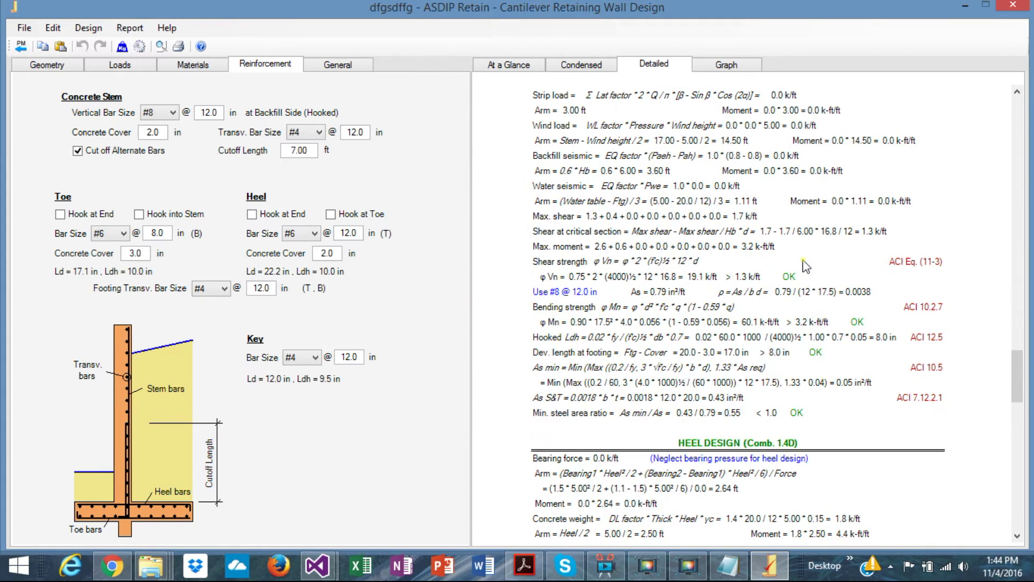
scroll(806, 266, down, 2)
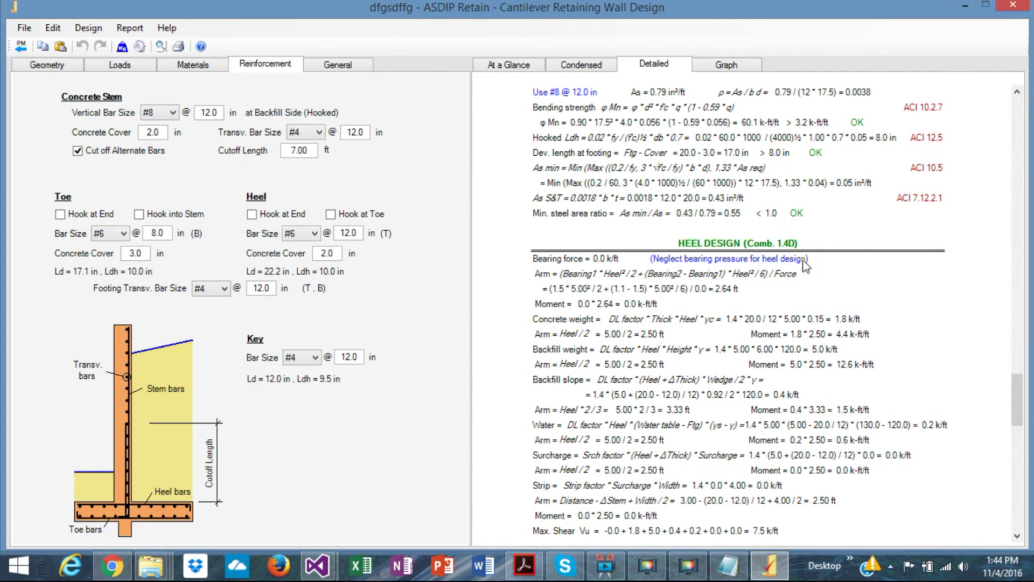
scroll(806, 266, down, 6)
scroll(804, 266, down, 10)
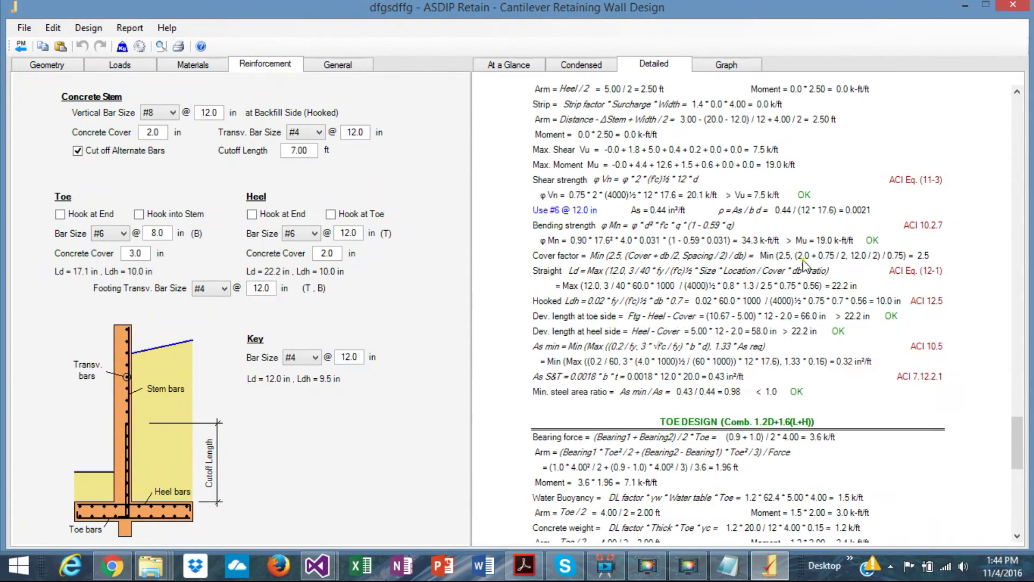
scroll(804, 266, down, 4)
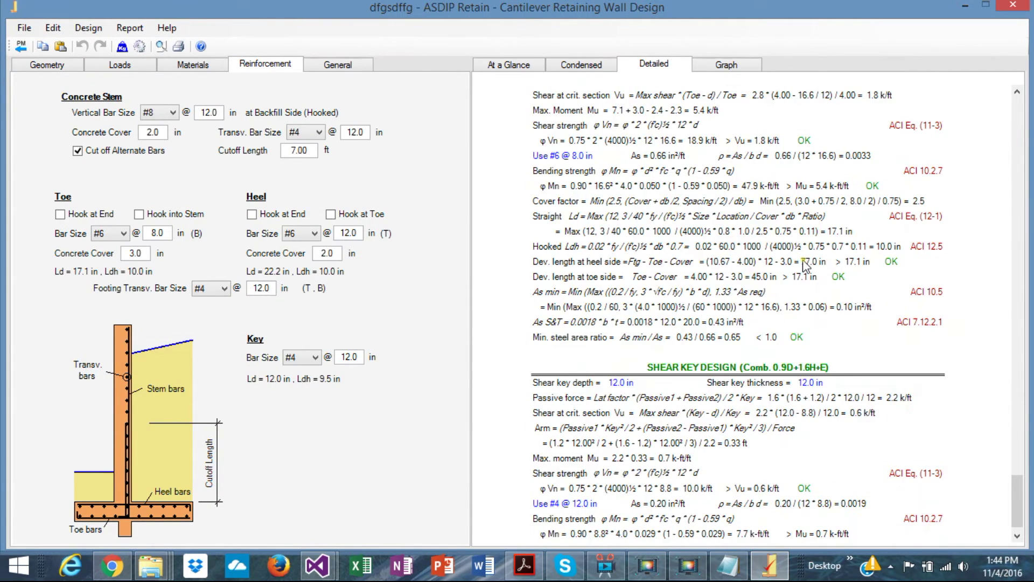
scroll(805, 266, down, 1)
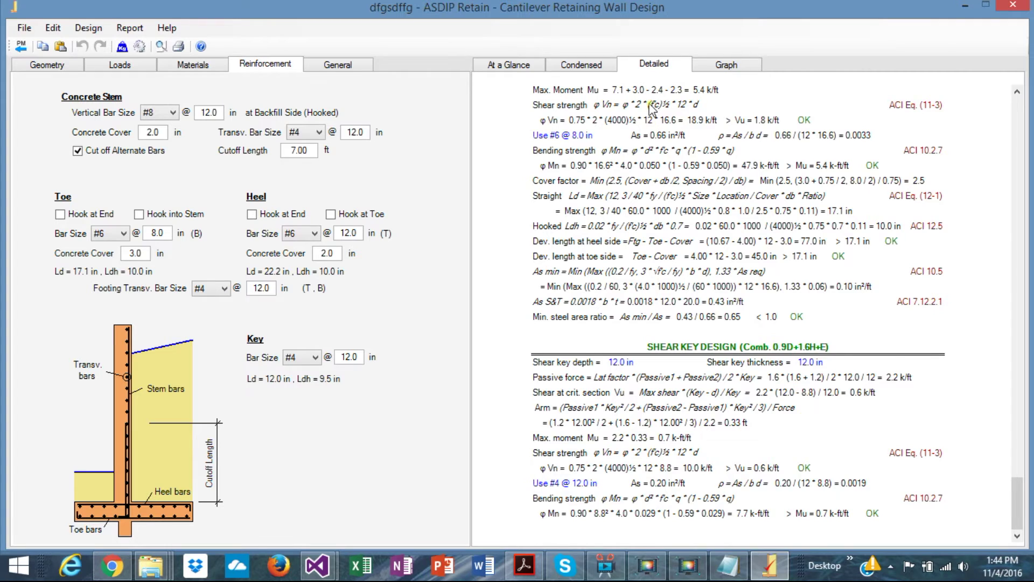
- Show the Graph results and set Backfill Height to 15 ft, dropping overturning safety to 2.78
click(731, 63)
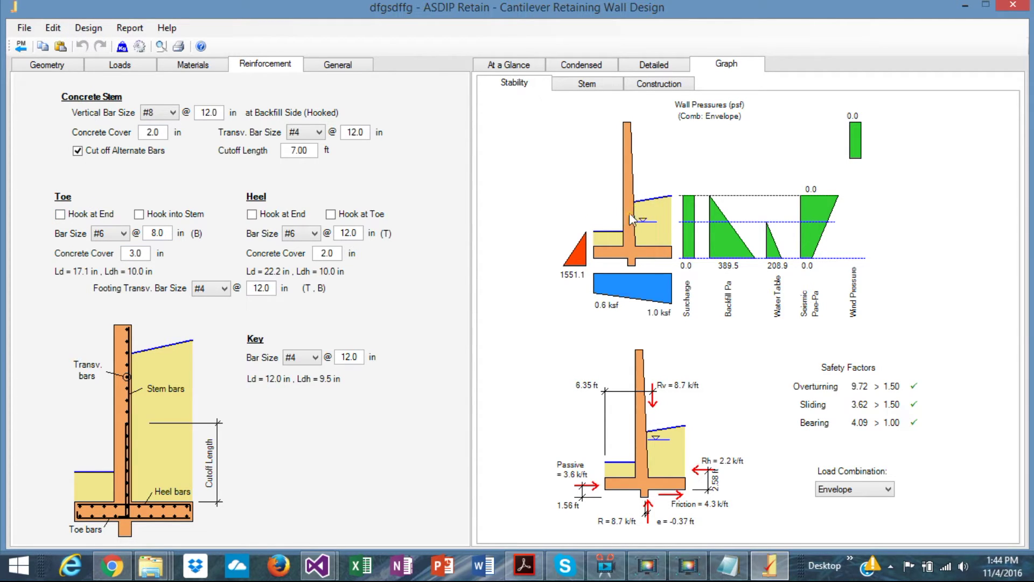
click(48, 66)
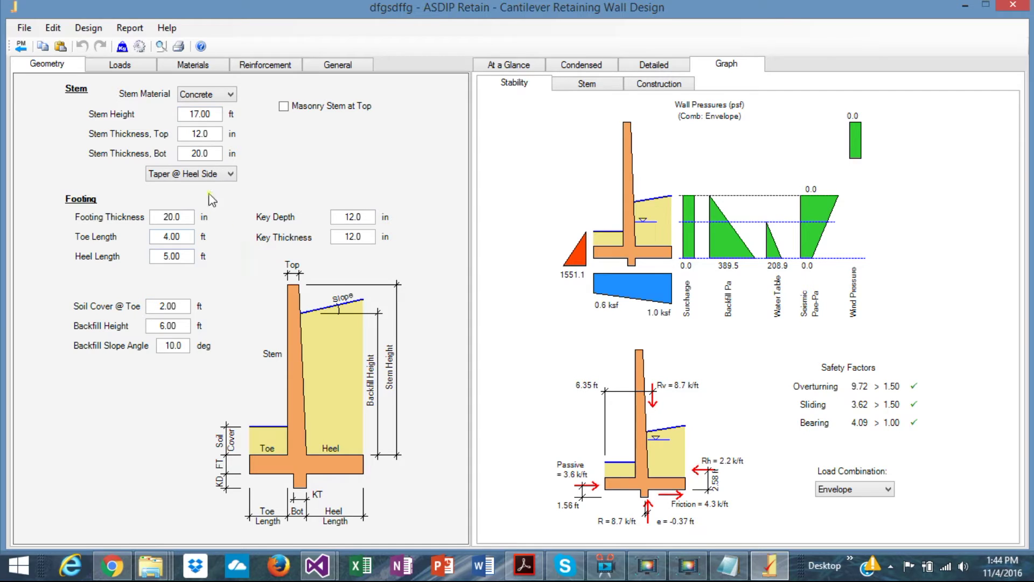
click(176, 329)
text(15)
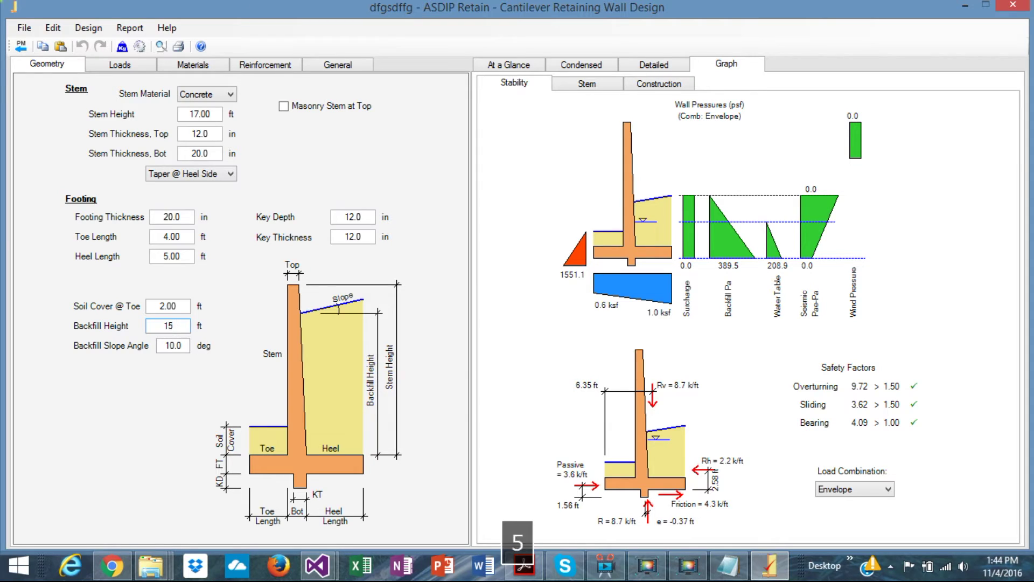
key(Return)
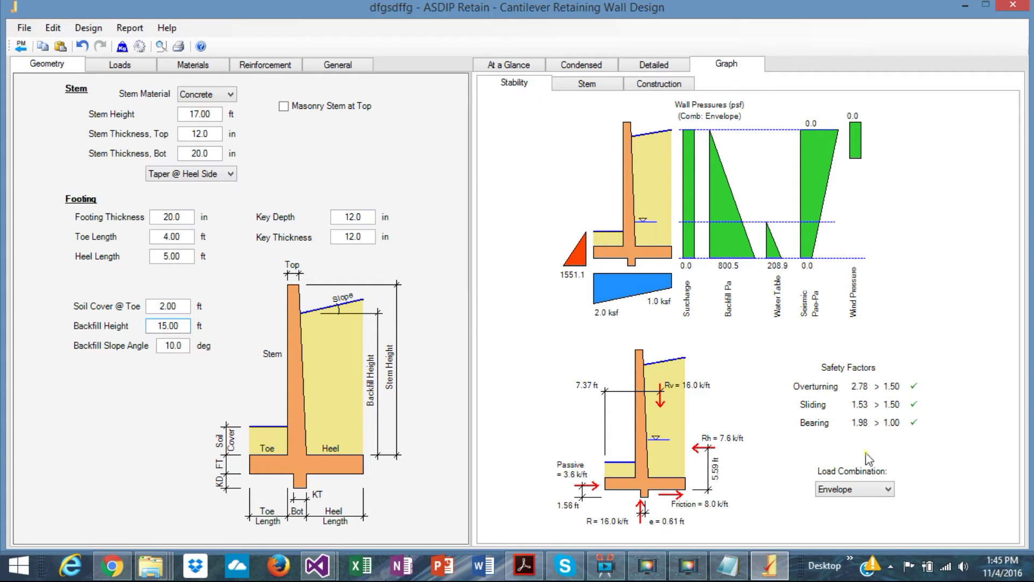
click(887, 488)
- Show the stem pressure, moment and shear graphs, leaving the load combination unchanged
click(886, 487)
click(593, 85)
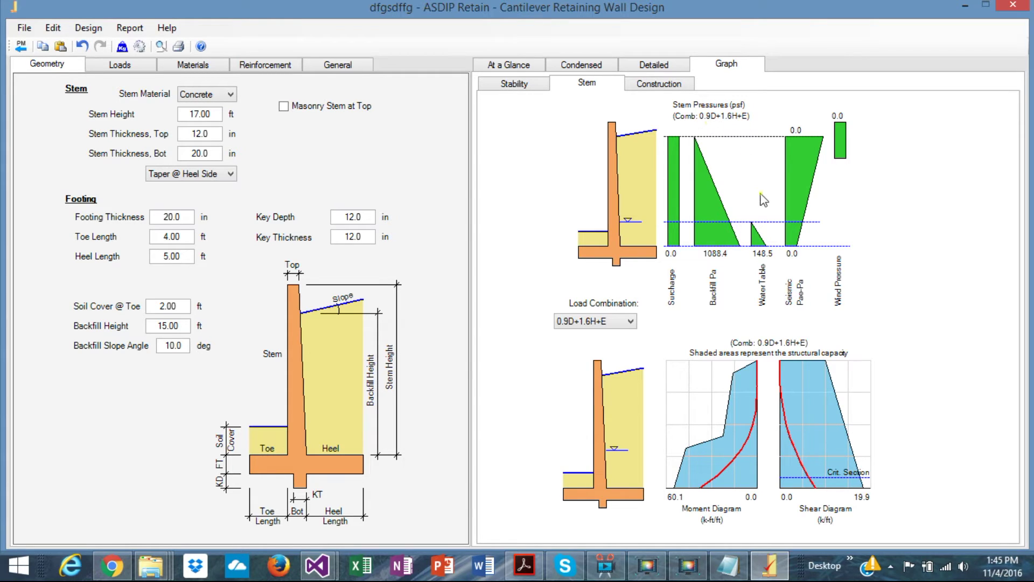
click(631, 321)
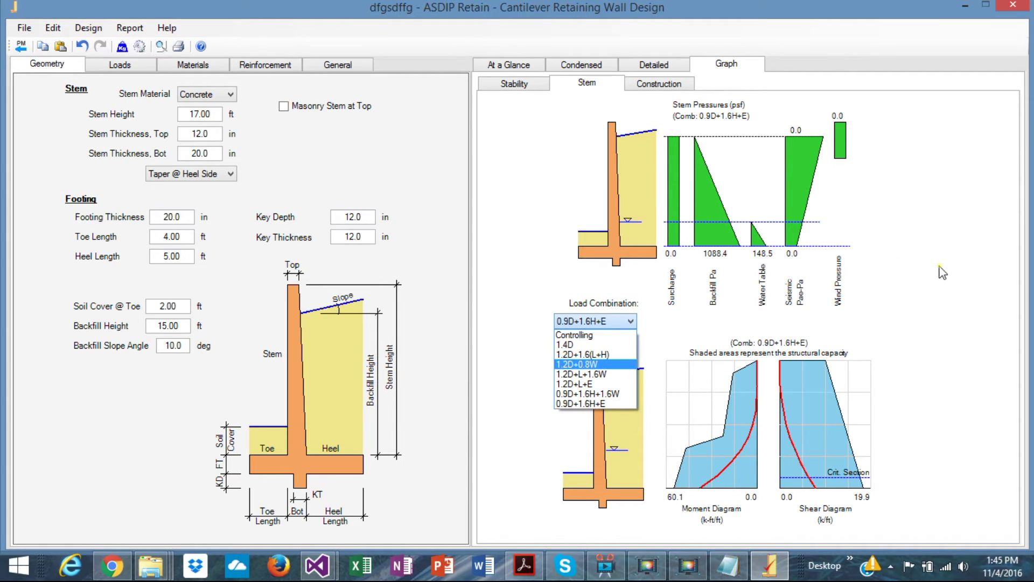
click(938, 265)
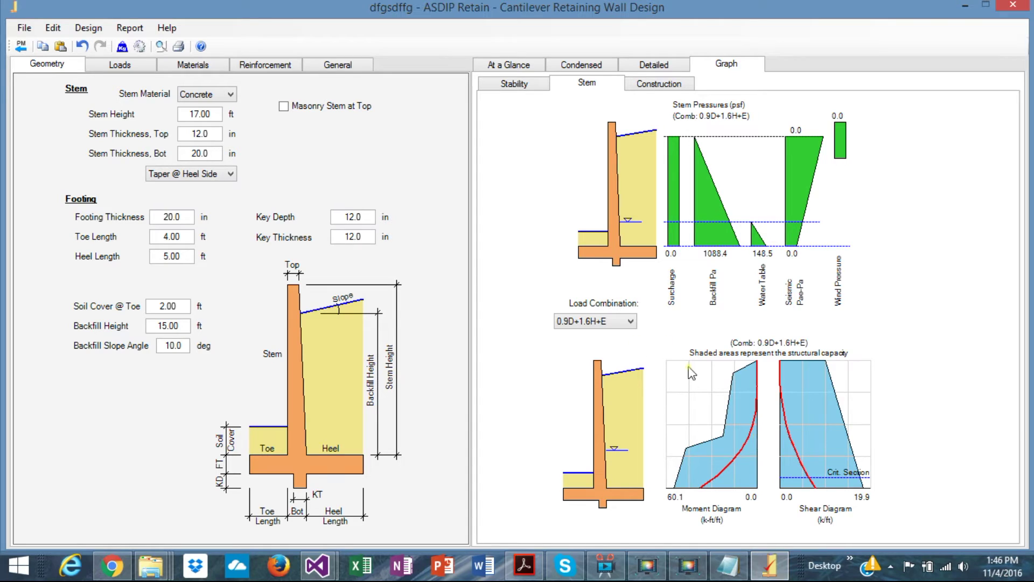
click(663, 84)
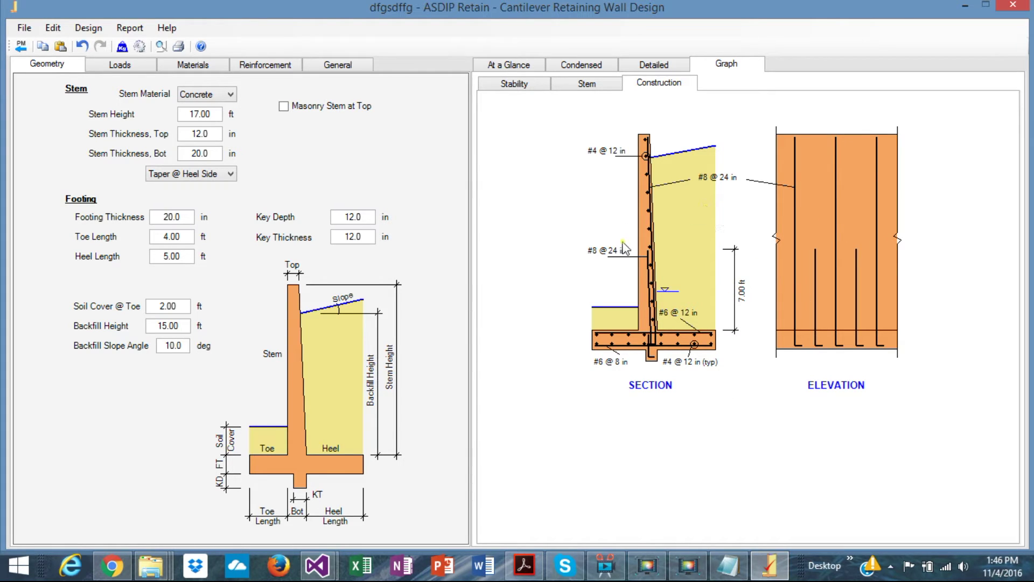
- Set the stem bar cutoff length to 10 ft, then turn 'Cut off Alternate Bars' off and back on
click(273, 67)
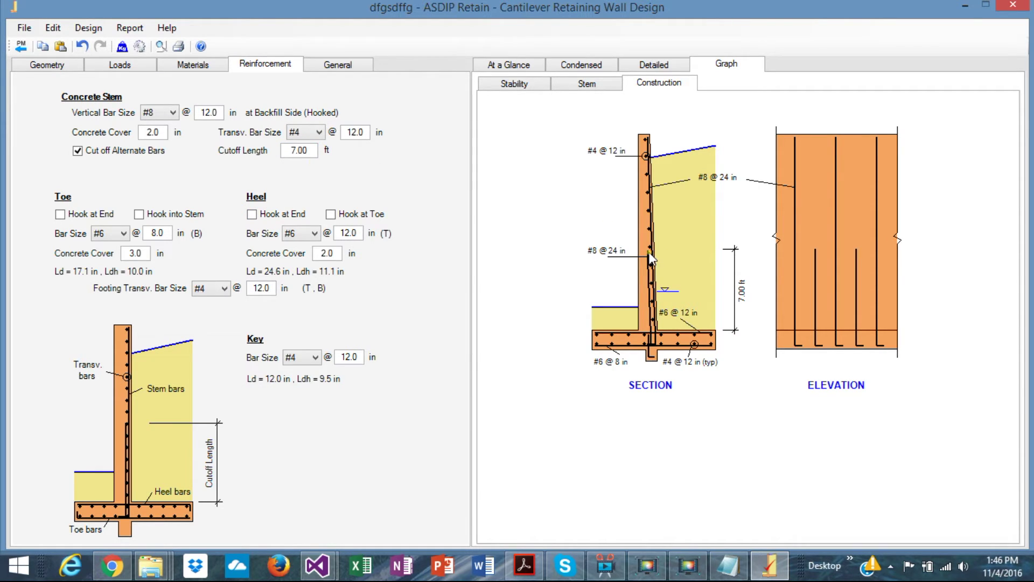
double_click(309, 152)
text(10)
key(Return)
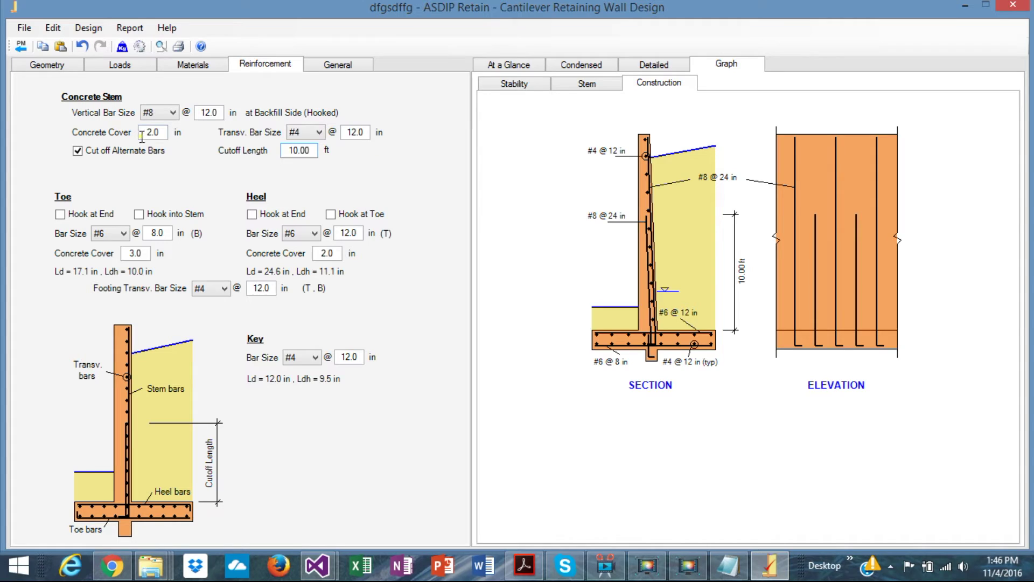
click(78, 151)
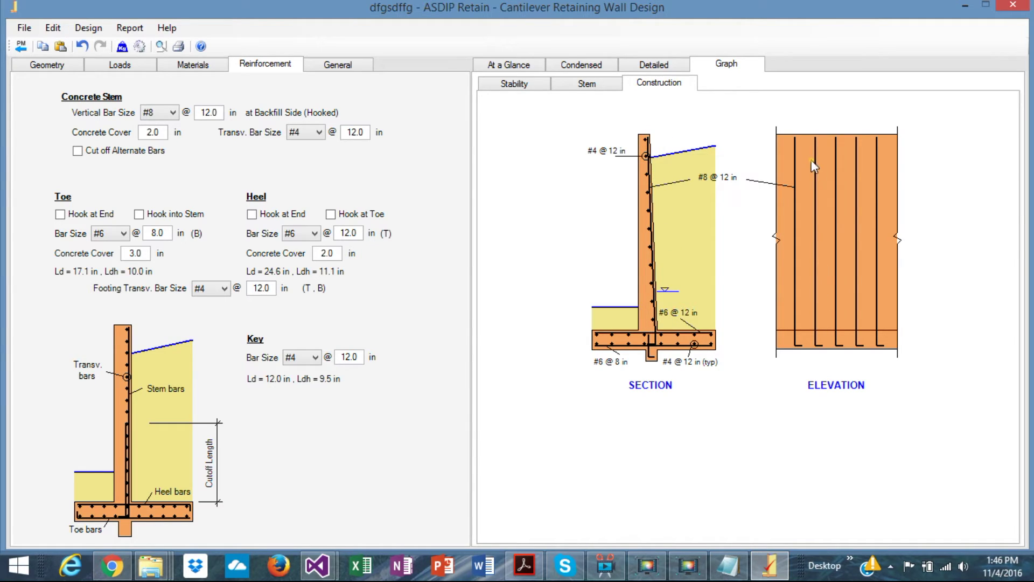
click(77, 152)
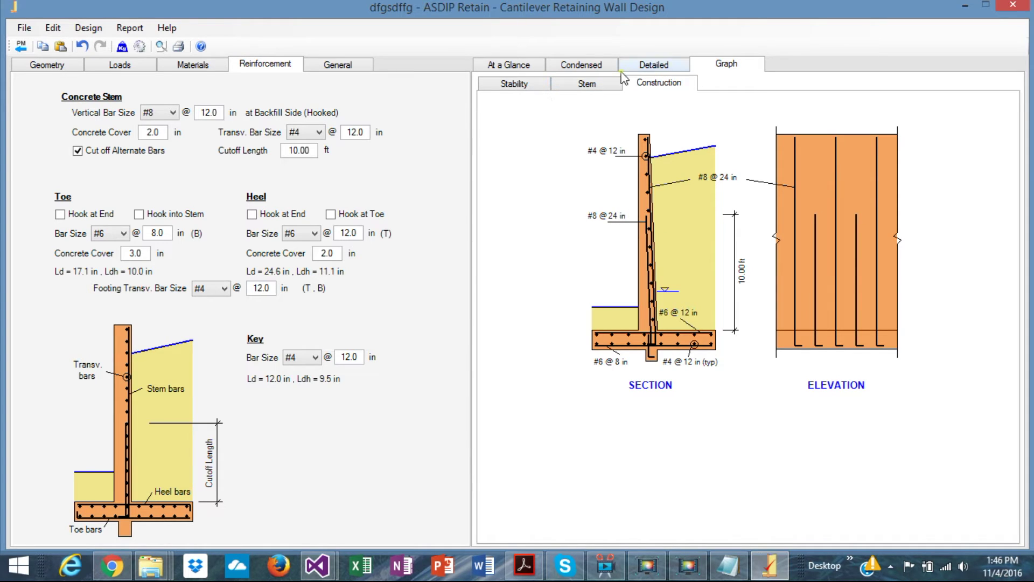
- Open the print preview of the Detailed Report
click(129, 27)
click(168, 44)
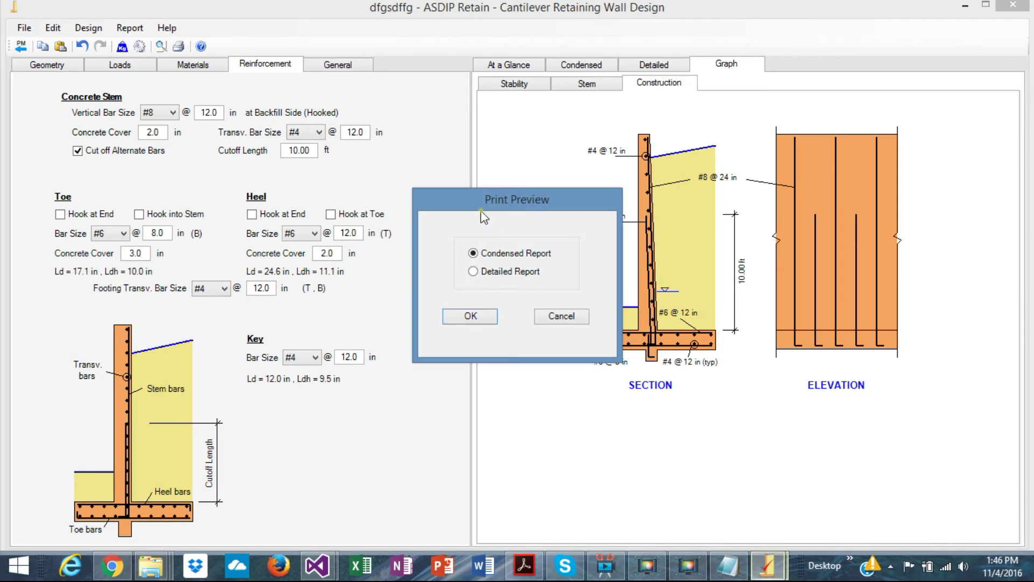
click(501, 272)
click(472, 316)
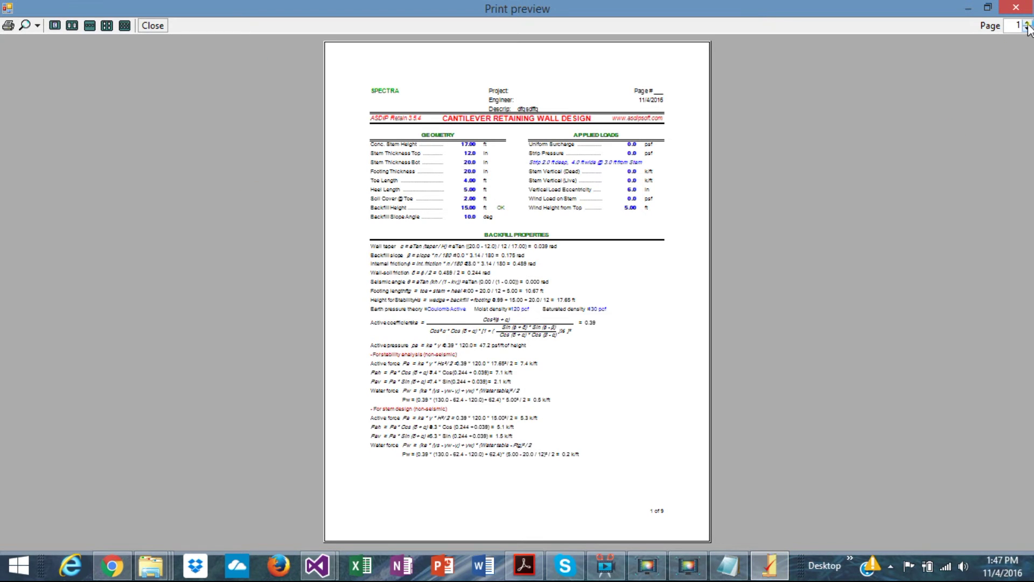
- Page through the report to the last page, 9 of 9, then back to page 3
click(1026, 23)
click(1027, 23)
click(1027, 23)
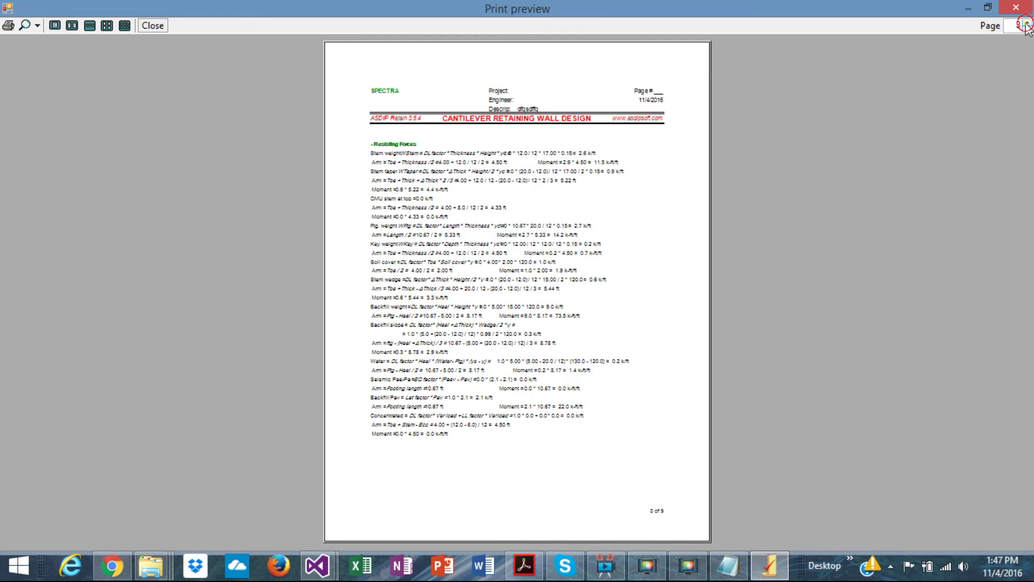
click(1027, 23)
click(1027, 23)
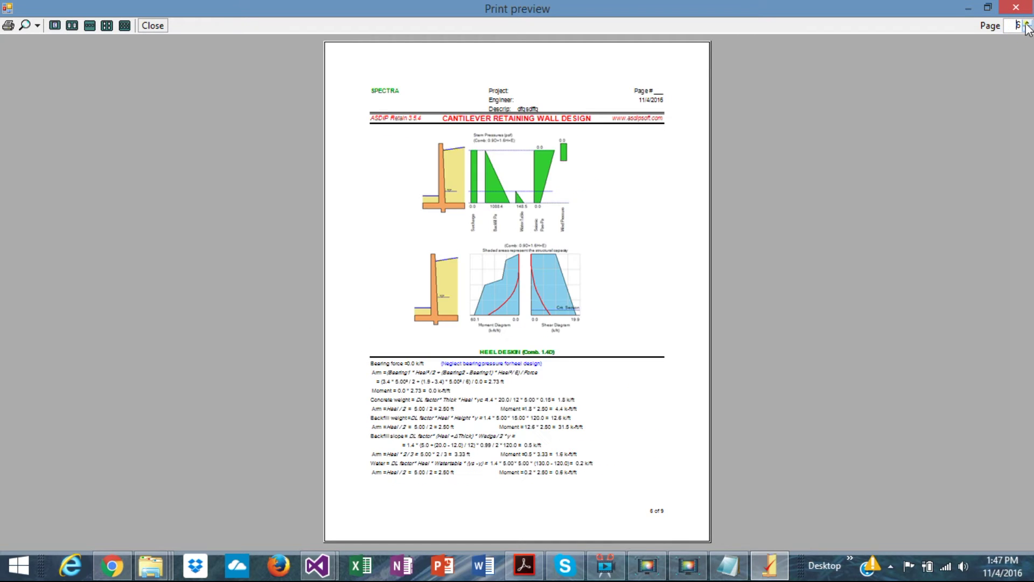
click(1027, 23)
click(1027, 23)
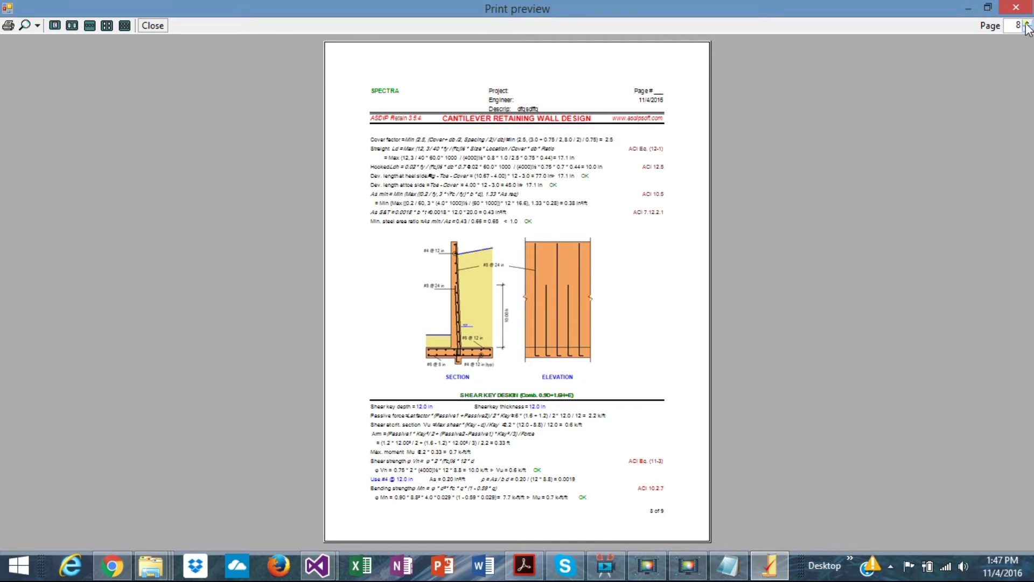
click(1027, 23)
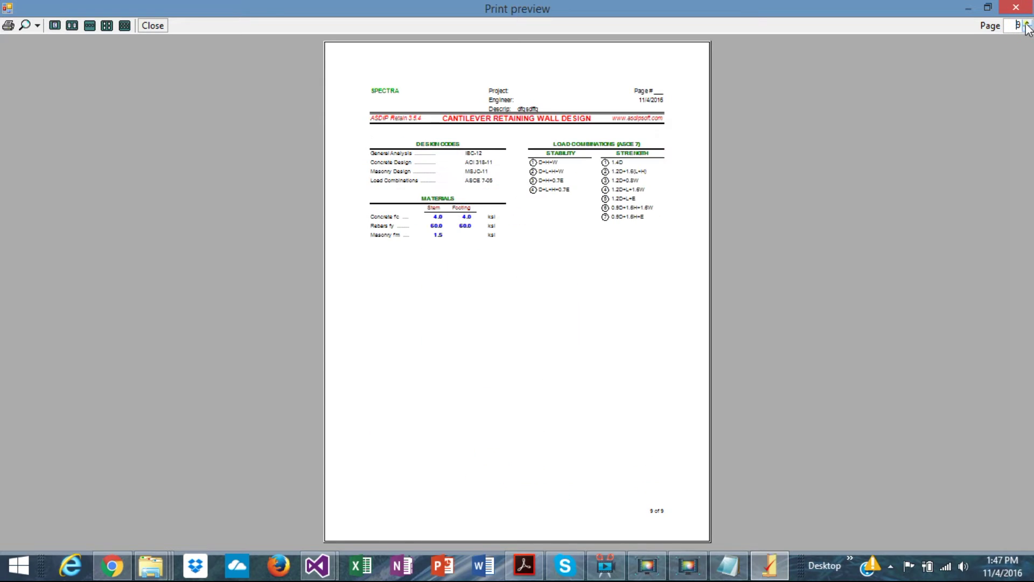
click(1027, 23)
click(1027, 30)
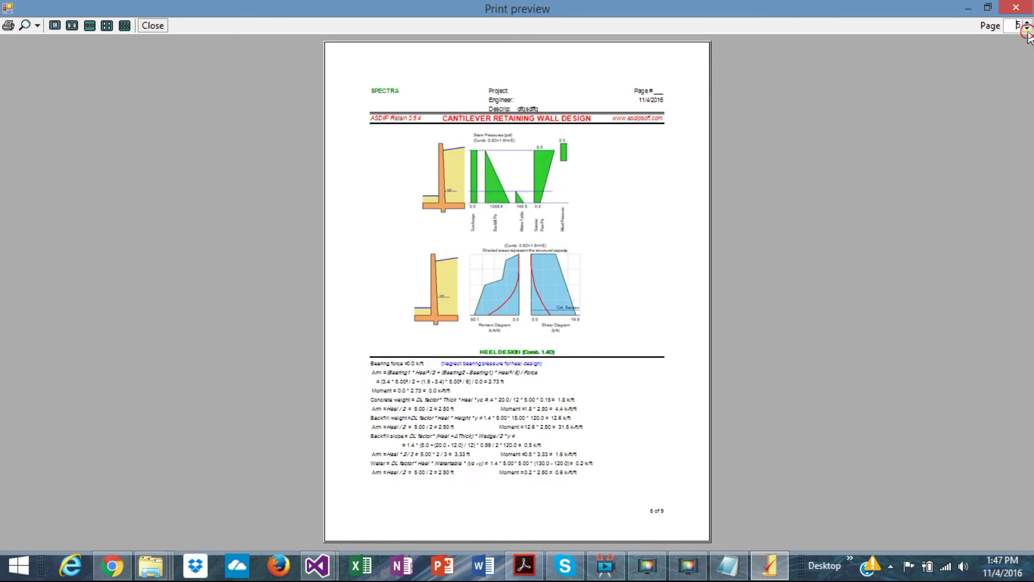
- Show the report six pages at a time, then close the preview
click(123, 26)
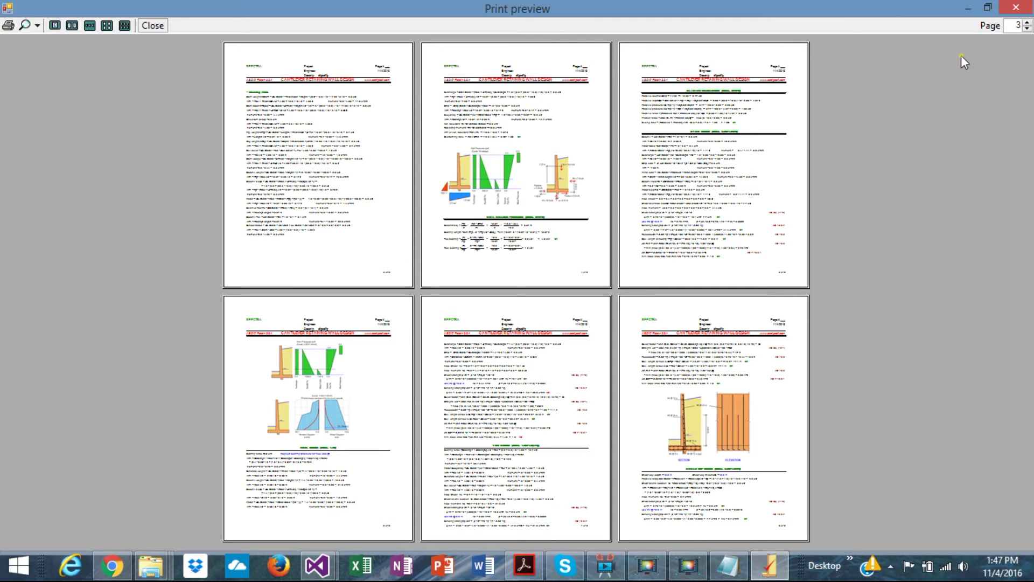
mouse_move(1015, 10)
click(1014, 10)
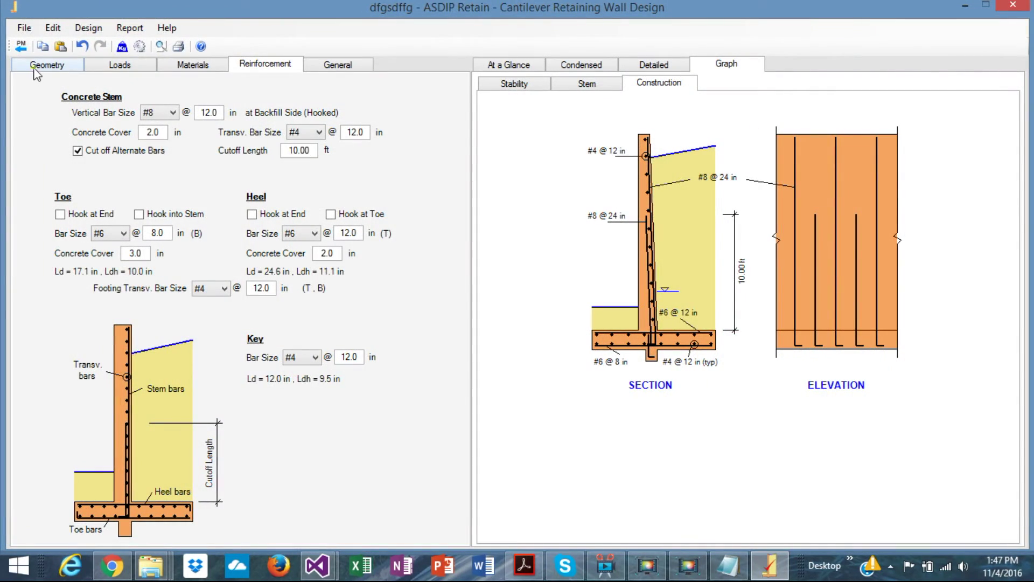
- Add and open a restrained retaining wall calculation named 'fghdf', then make its stem masonry
click(21, 46)
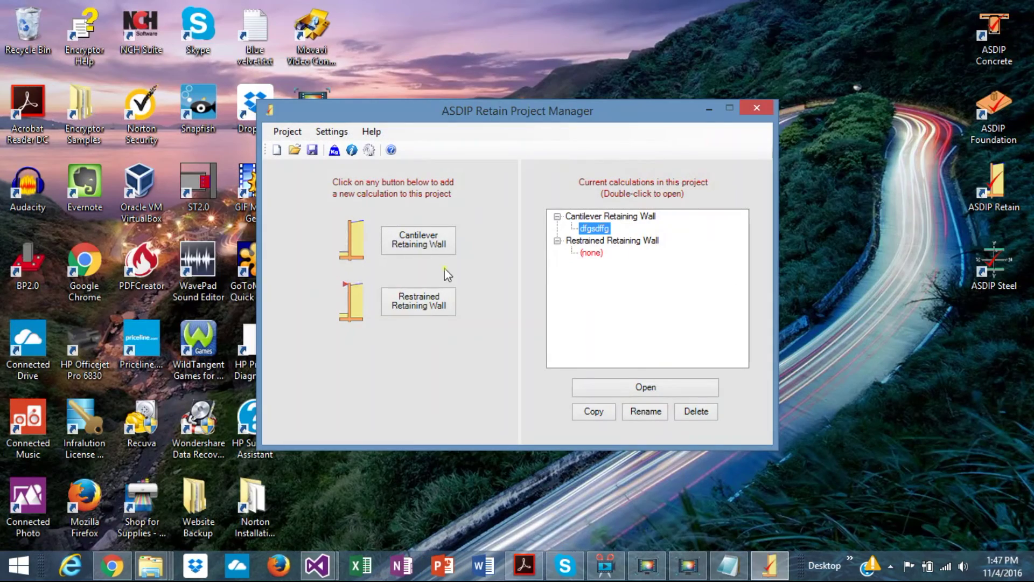
click(415, 306)
text(fghdf)
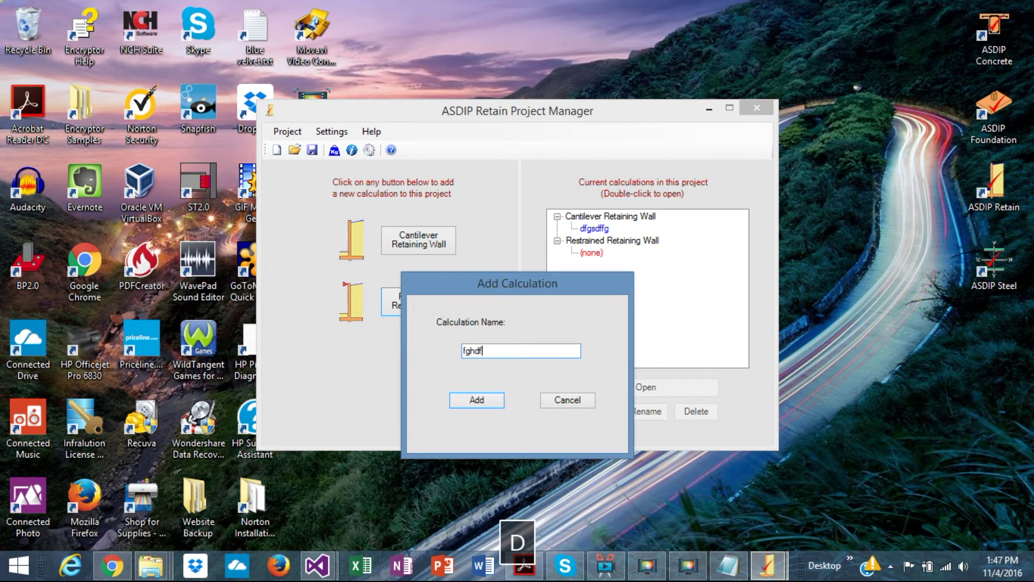
click(472, 402)
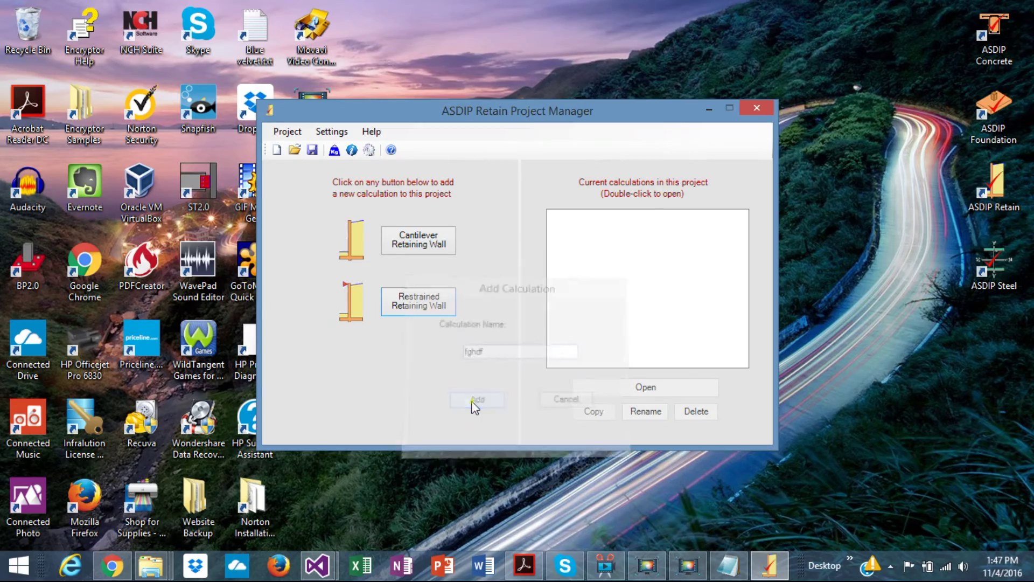
click(591, 253)
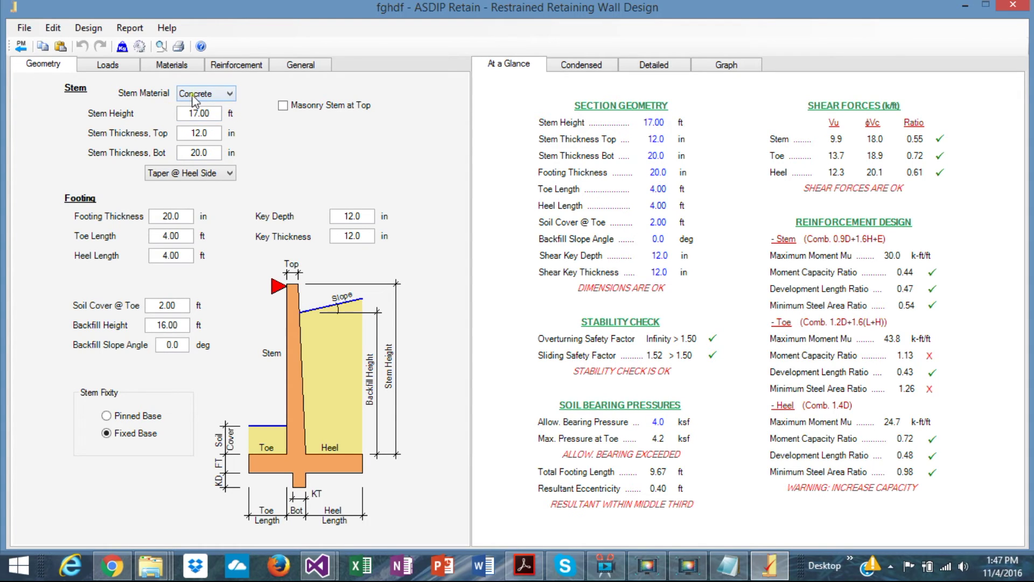
click(231, 94)
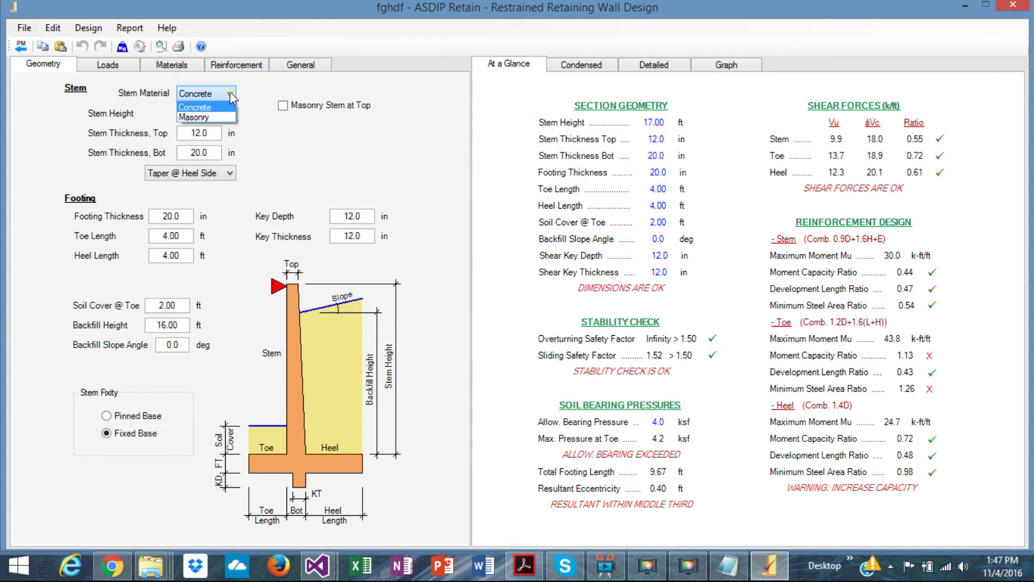
click(224, 121)
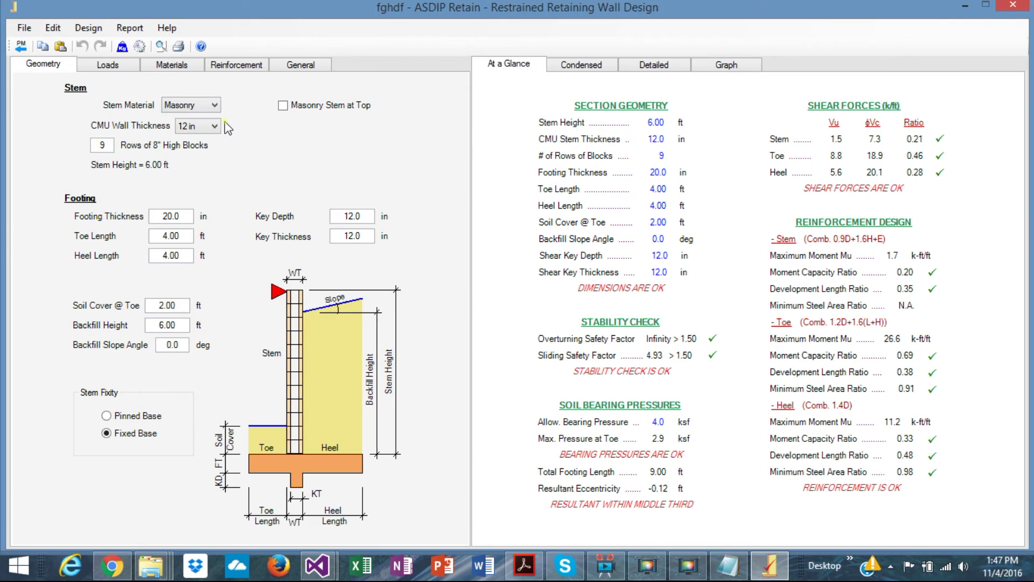
- Switch the stem material back to Concrete and display the backfill load settings
click(215, 105)
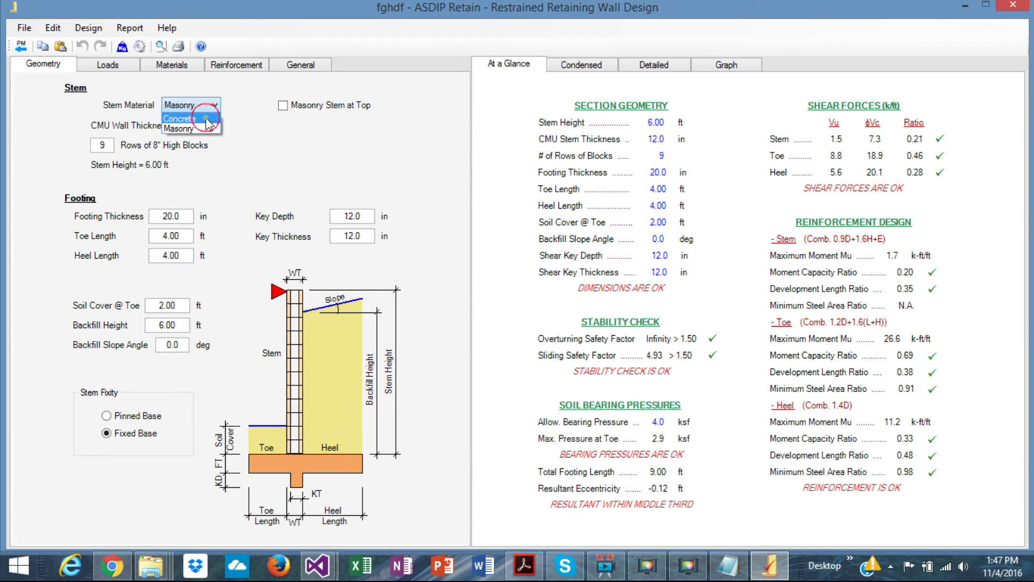
click(208, 119)
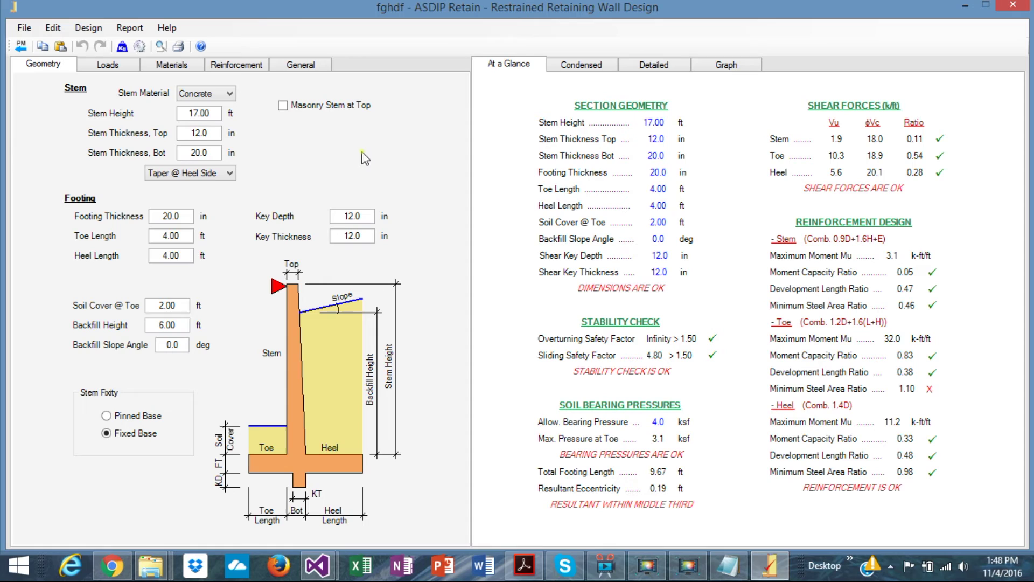
click(106, 68)
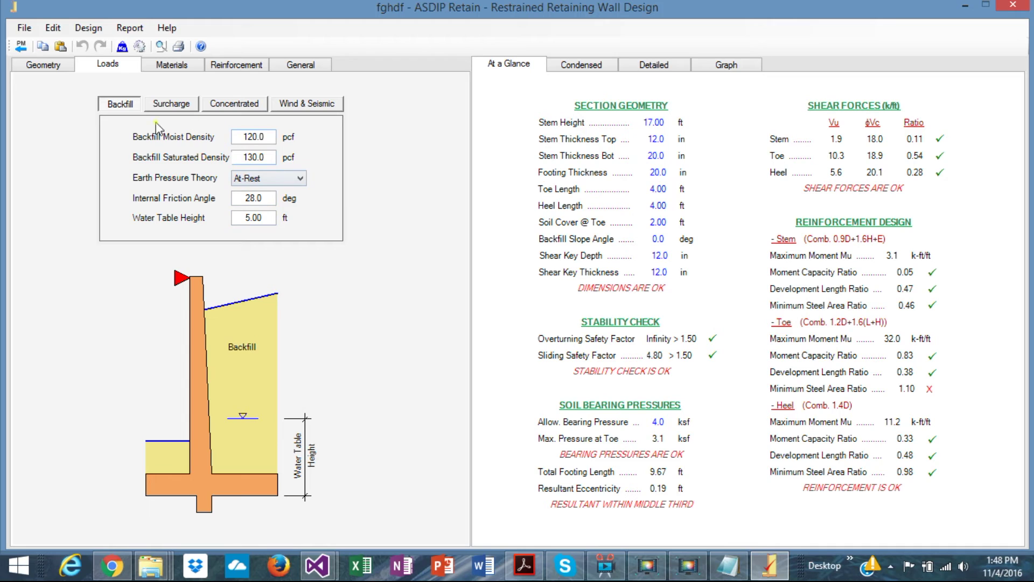
- Review the surcharge, concentrated, wind and seismic loads and material strengths, ending on reinforcement inputs
click(179, 103)
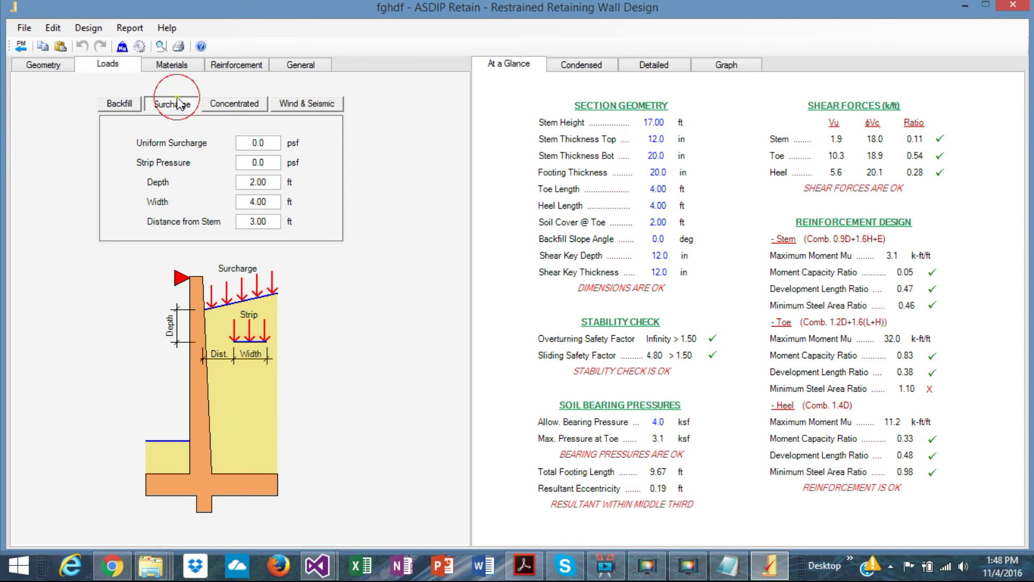
click(252, 105)
click(309, 107)
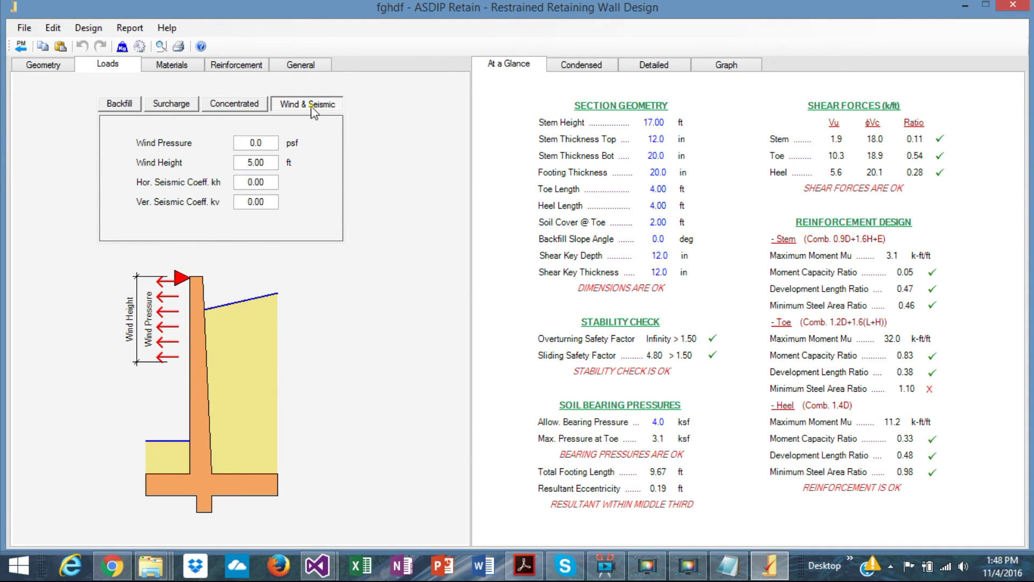
click(176, 65)
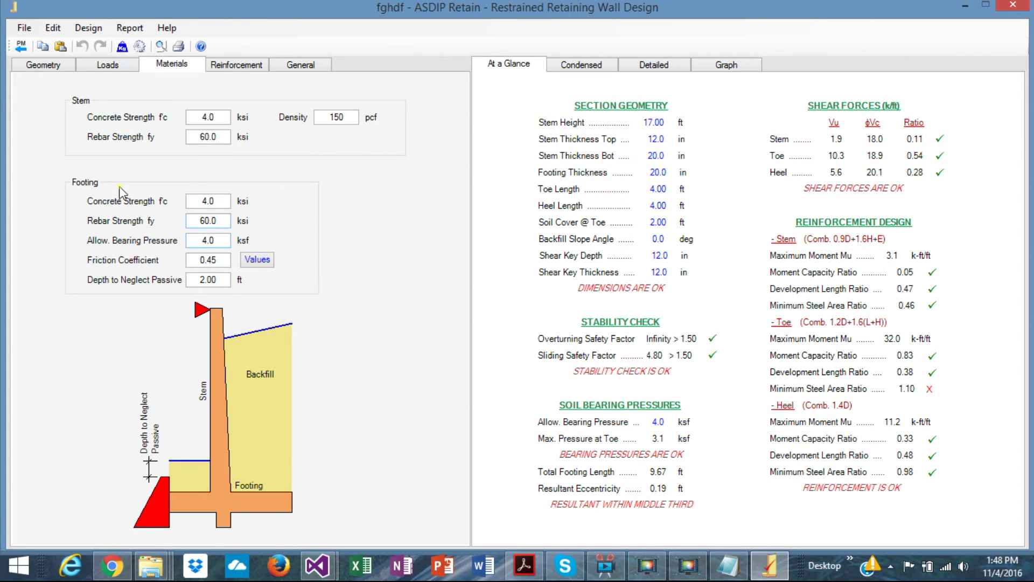
key(Tab)
key(Tab)
click(233, 65)
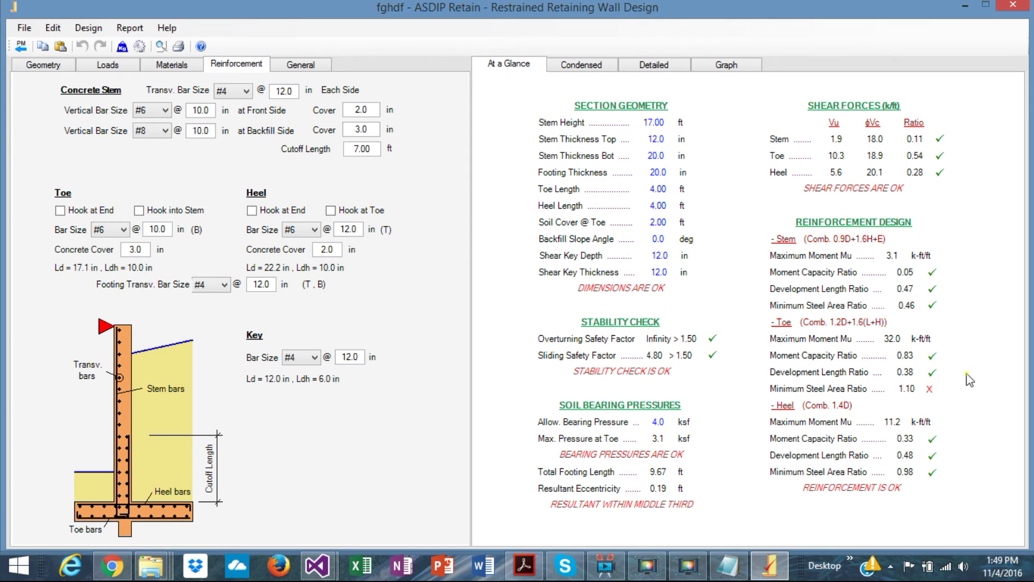
click(585, 64)
scroll(769, 279, down, 15)
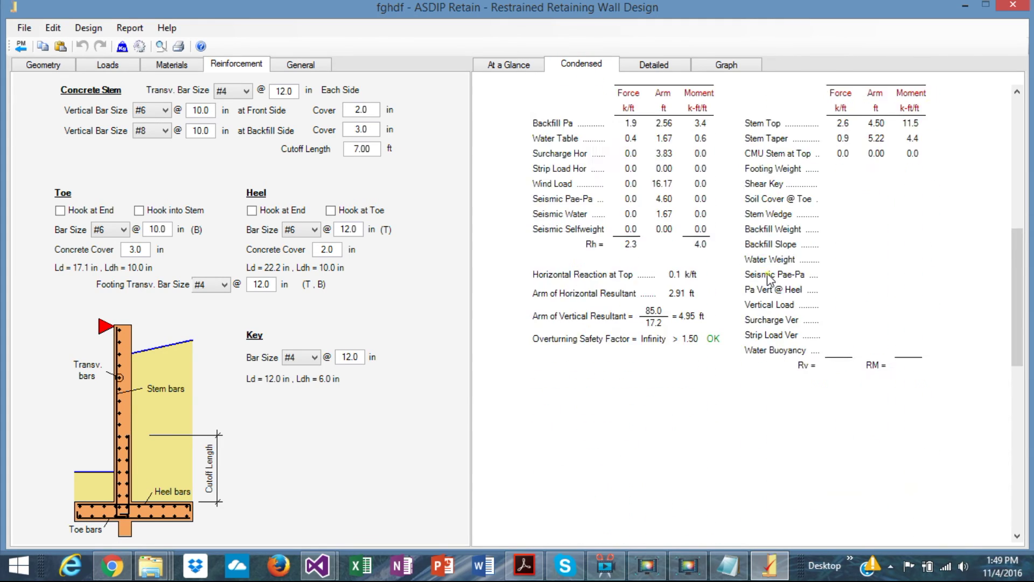
scroll(769, 278, down, 3)
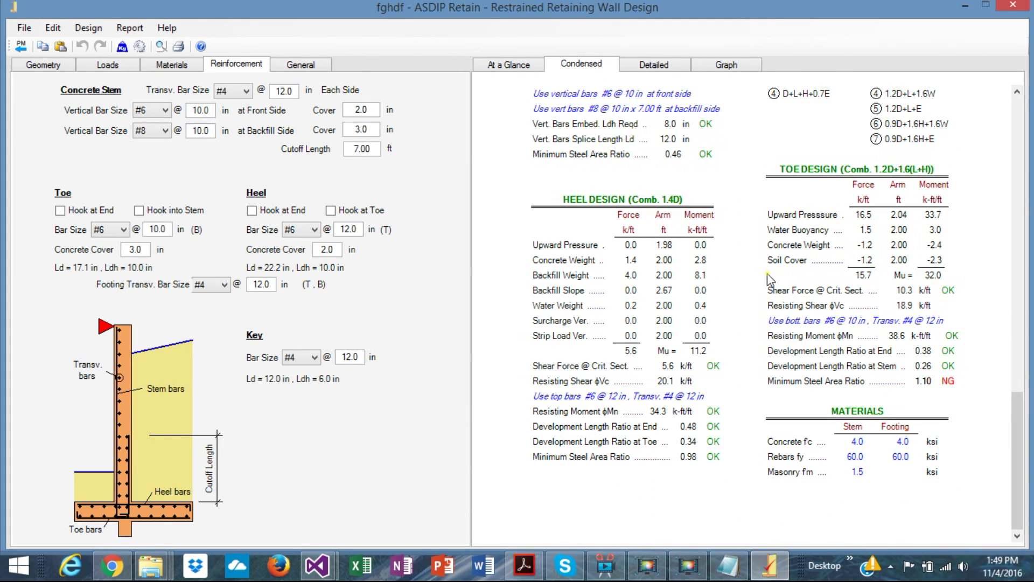
scroll(769, 279, up, 9)
scroll(769, 278, down, 9)
scroll(769, 278, up, 6)
scroll(769, 278, down, 6)
scroll(789, 329, up, 6)
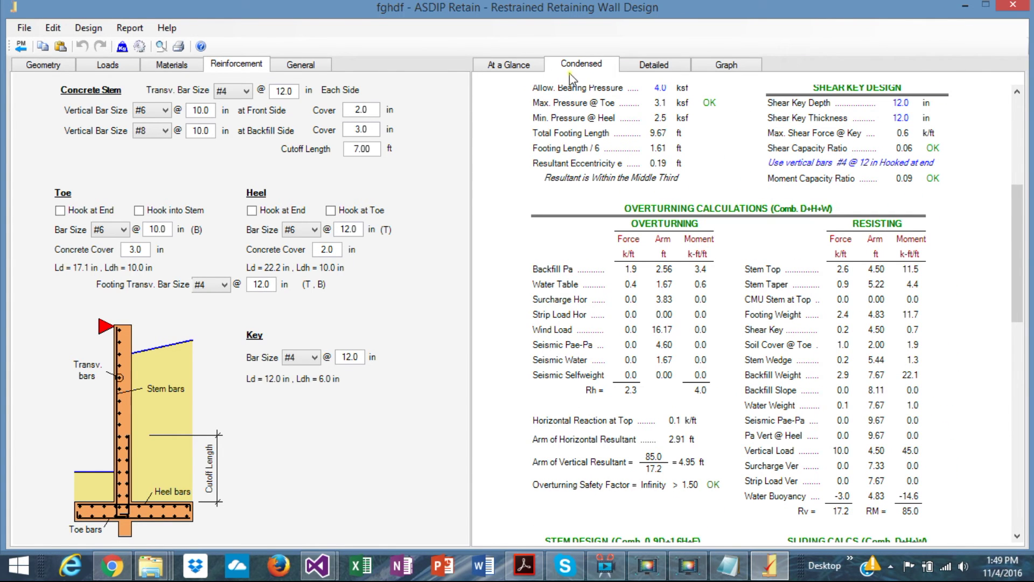
click(649, 72)
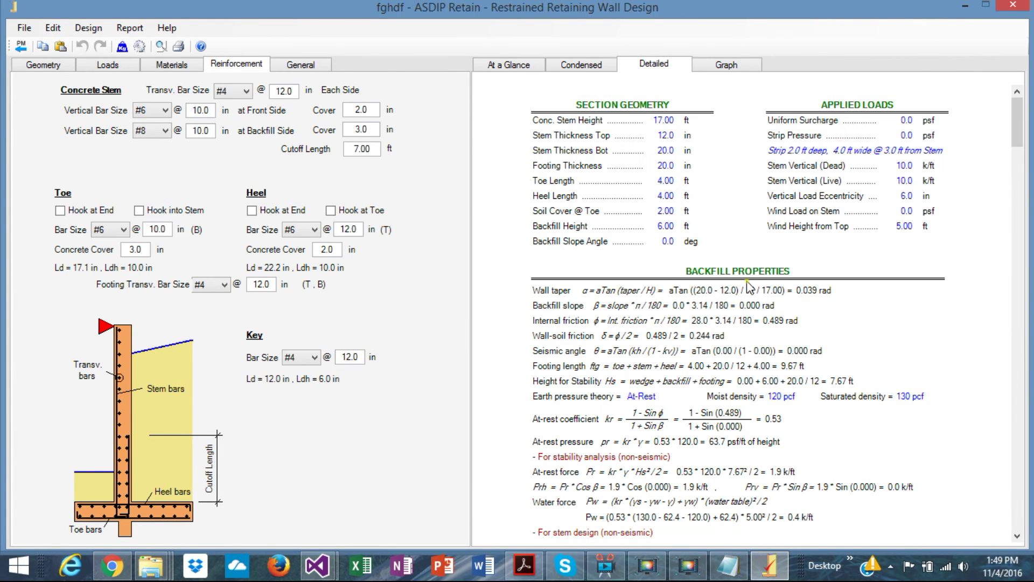
scroll(750, 289, down, 15)
scroll(750, 289, up, 12)
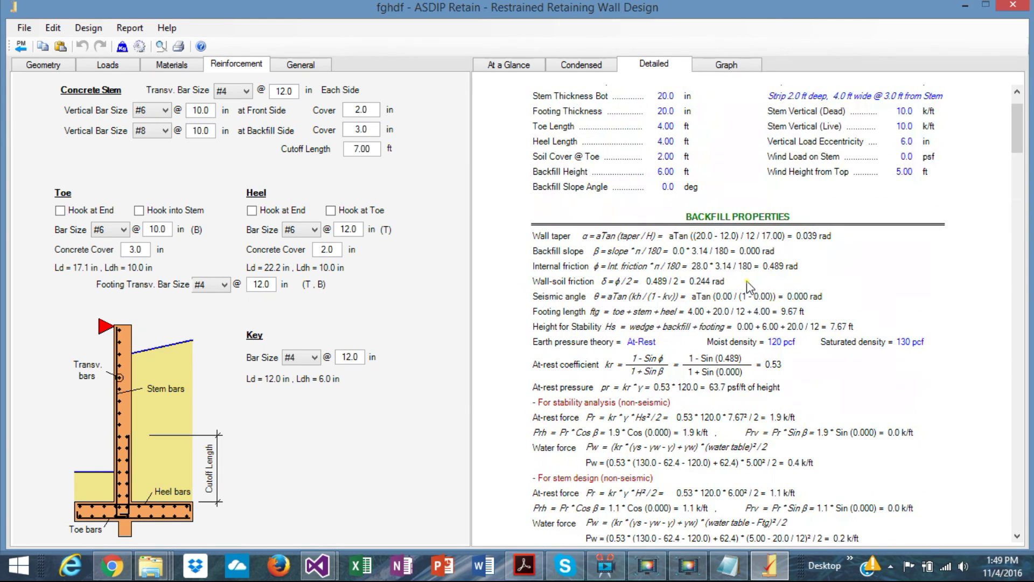
scroll(750, 287, down, 4)
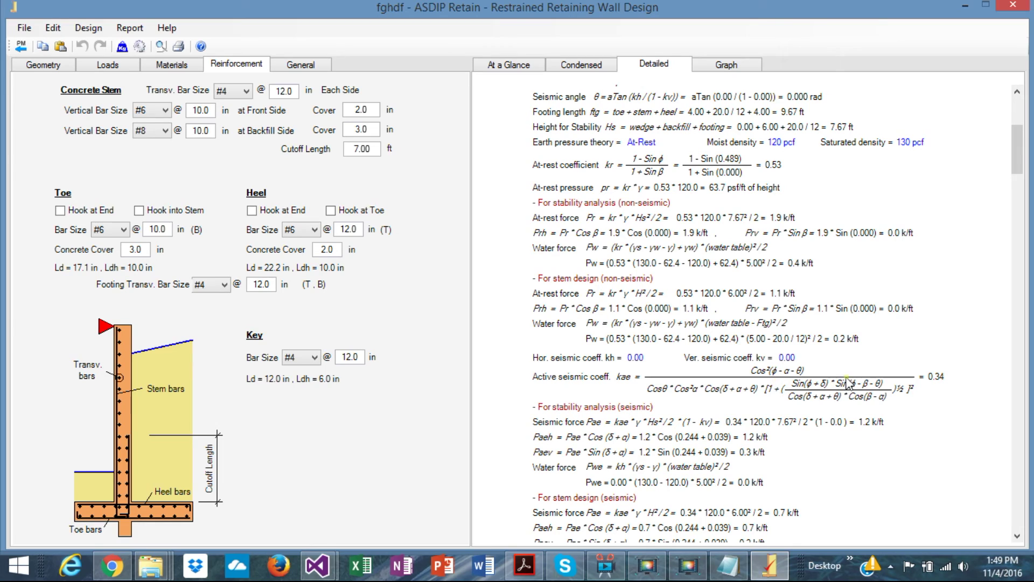
scroll(924, 401, down, 2)
scroll(924, 402, down, 20)
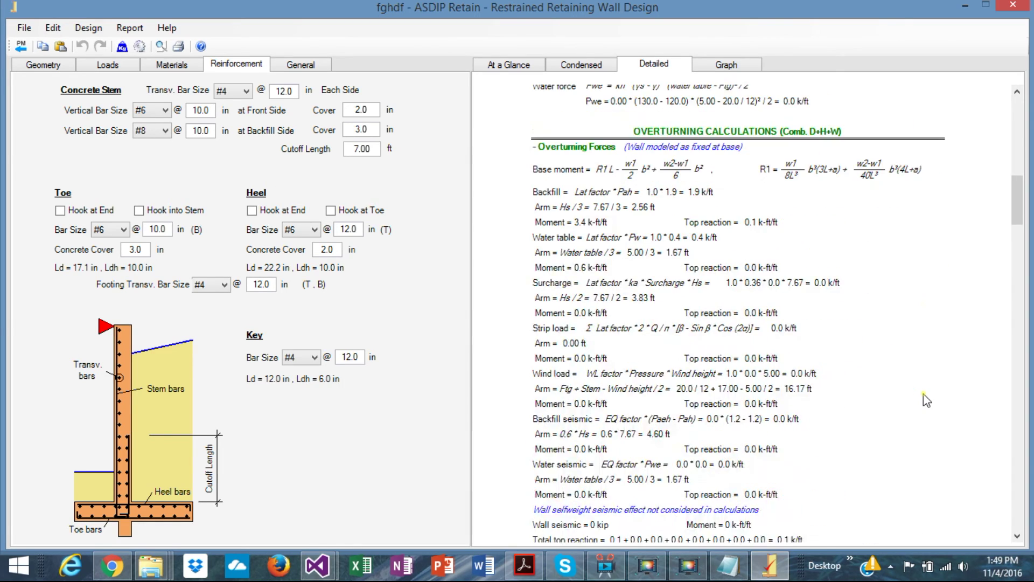
scroll(924, 402, down, 20)
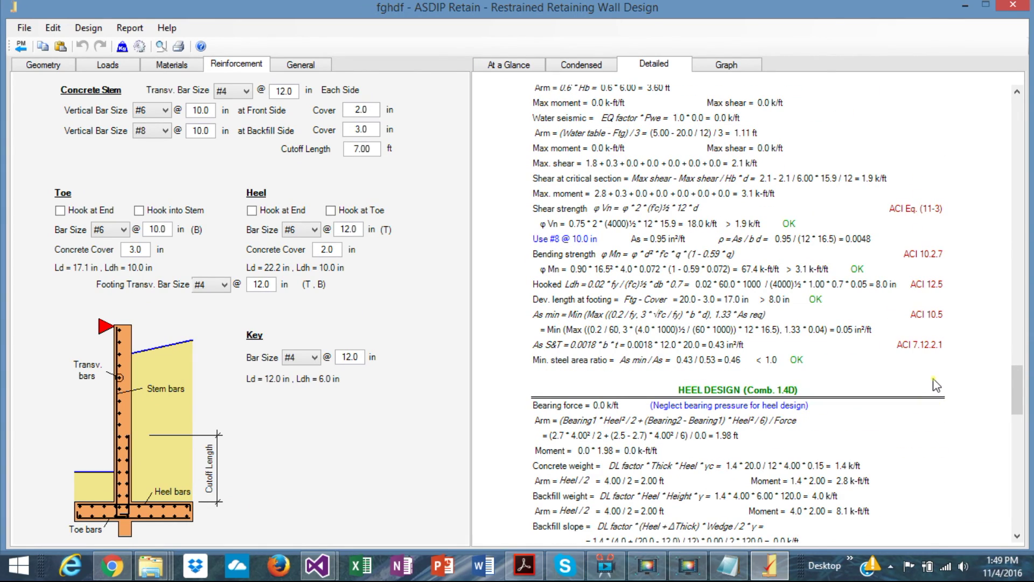
scroll(936, 385, down, 15)
scroll(936, 384, down, 3)
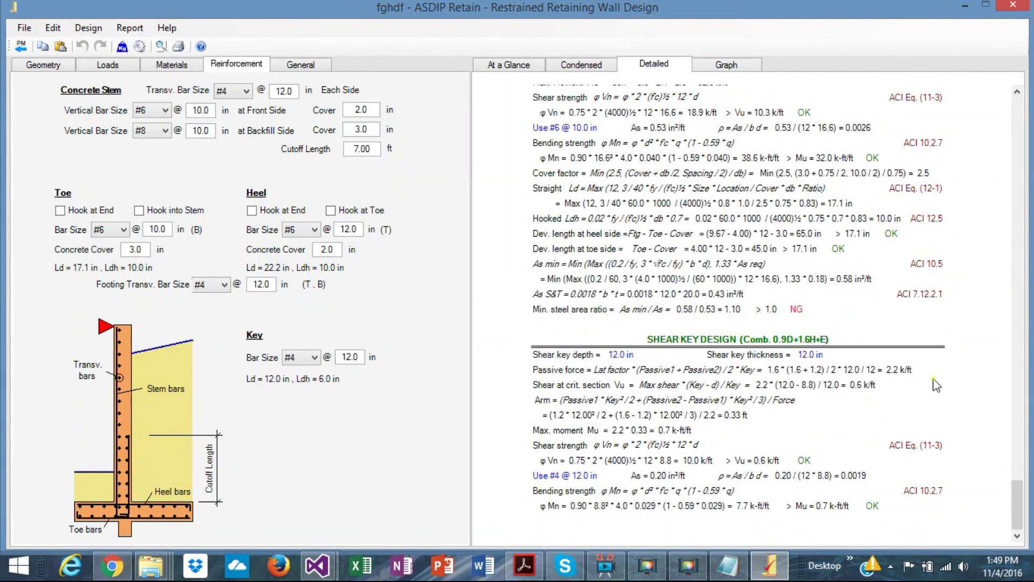
scroll(936, 385, up, 9)
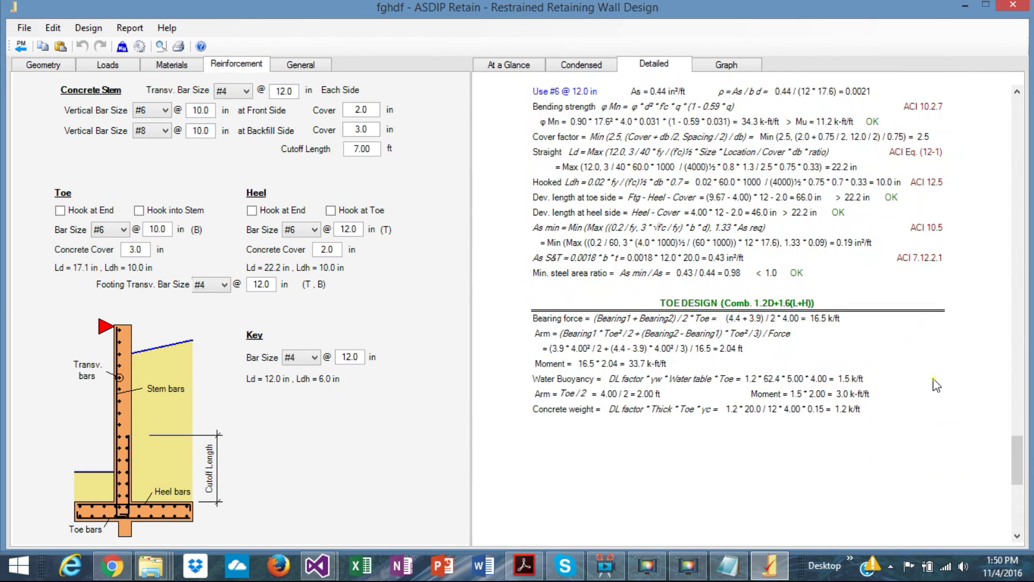
scroll(929, 380, down, 6)
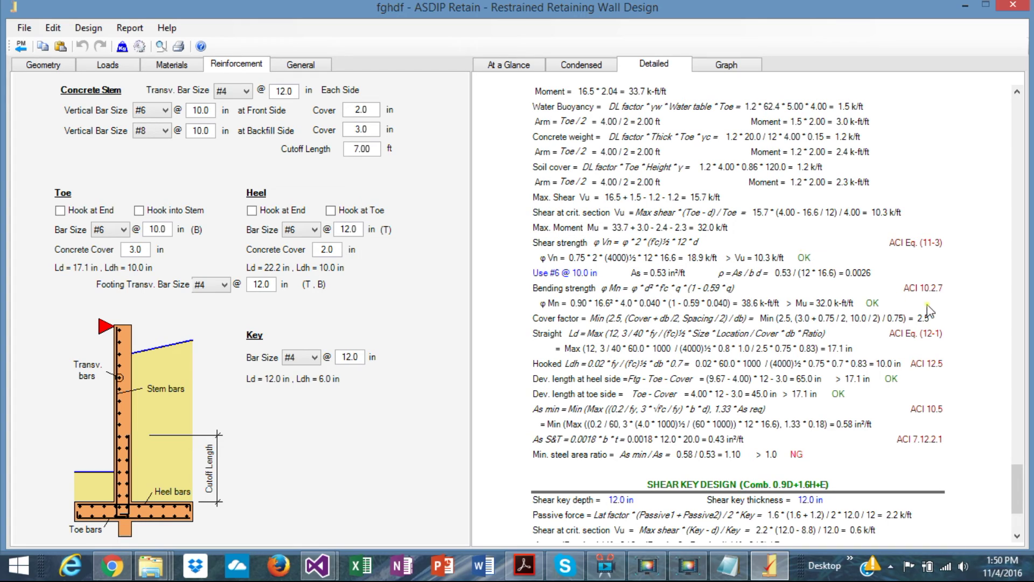
- Show the results as graphs and change the backfill height to 15 ft on the Geometry tab
click(724, 68)
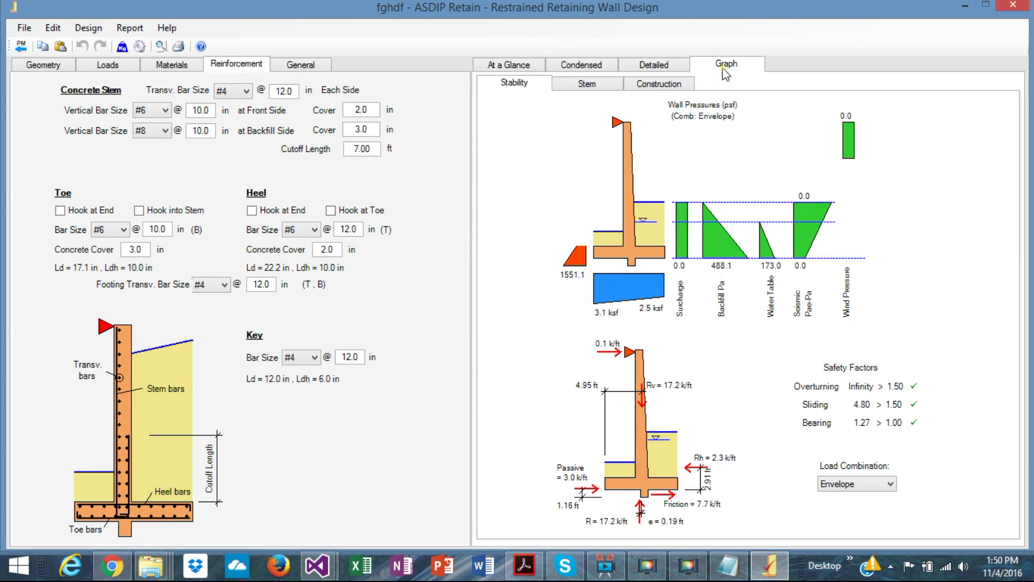
click(44, 65)
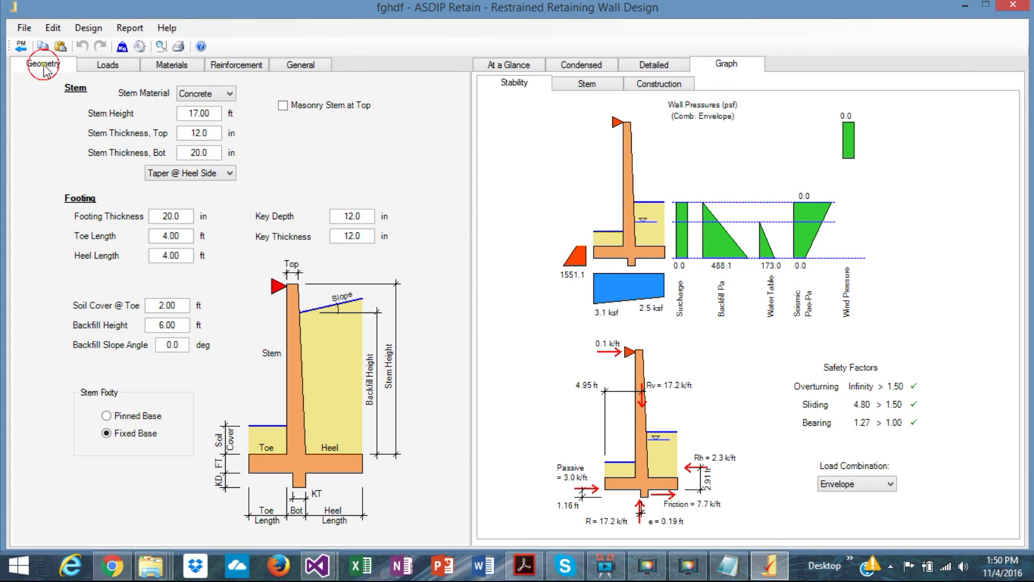
click(183, 237)
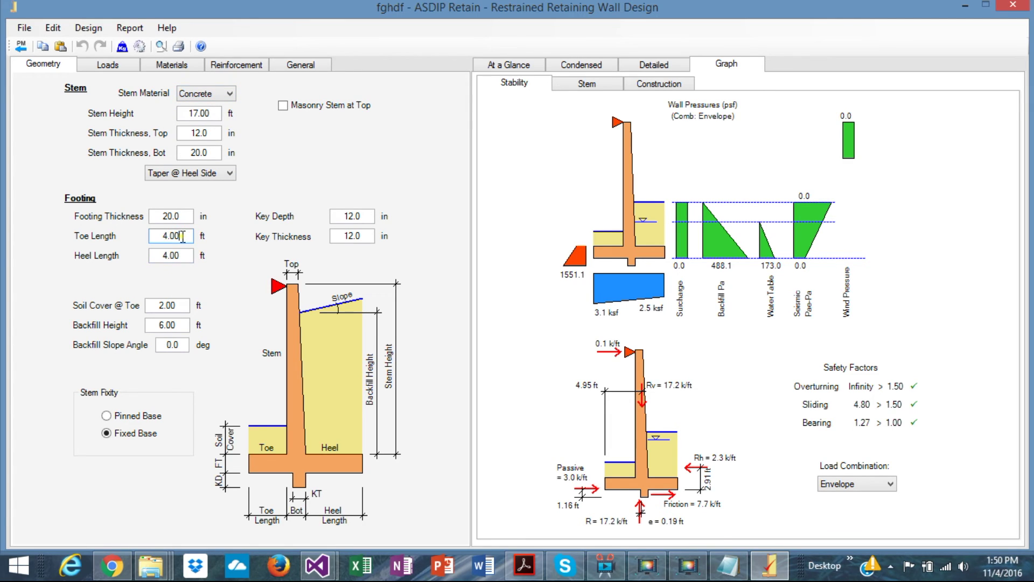
double_click(177, 324)
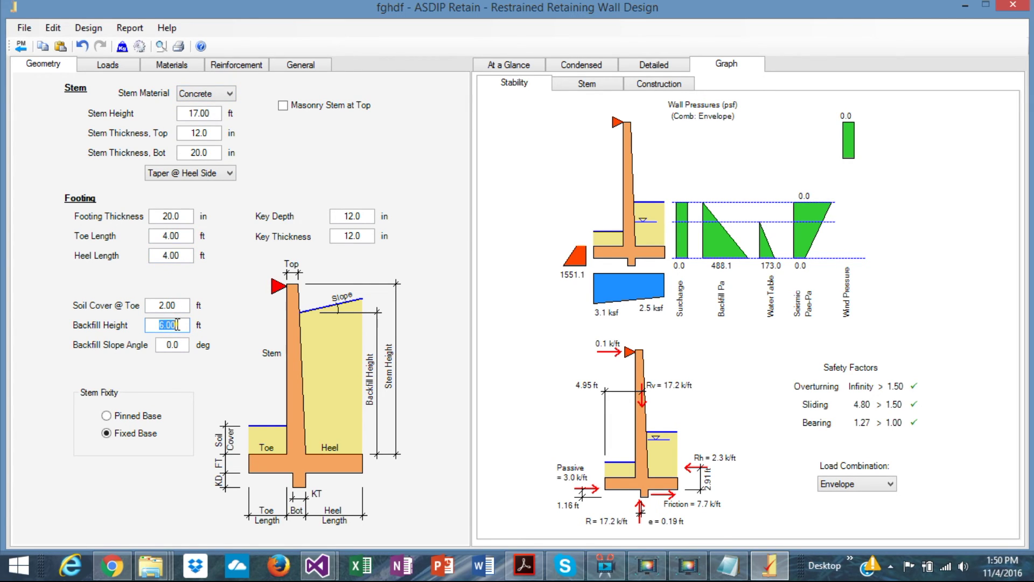
text(15)
key(Return)
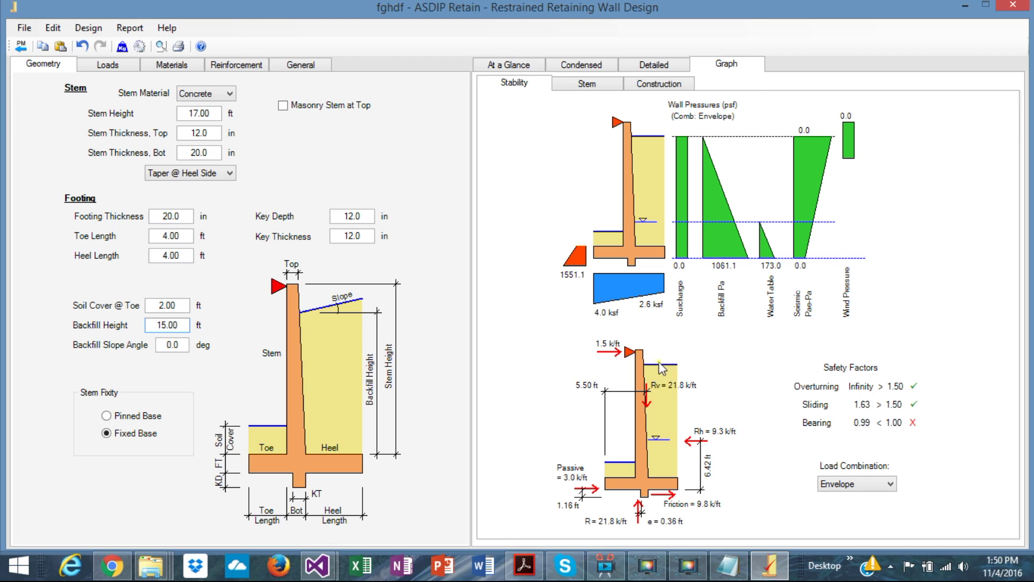
- Keep the Envelope stability combination and view the stem diagrams for 0.9D+1.6H+E
click(895, 486)
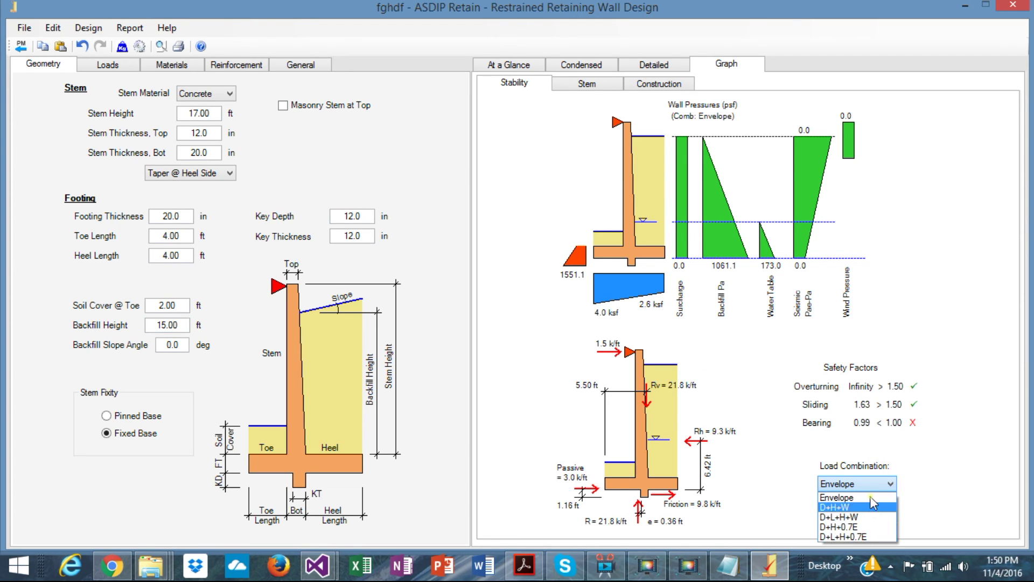
click(779, 399)
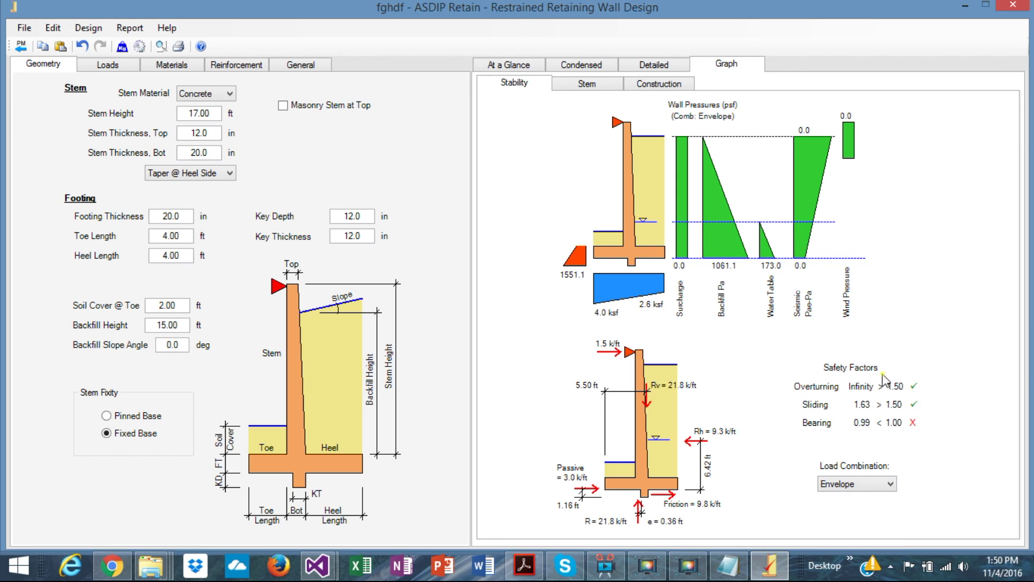
click(586, 85)
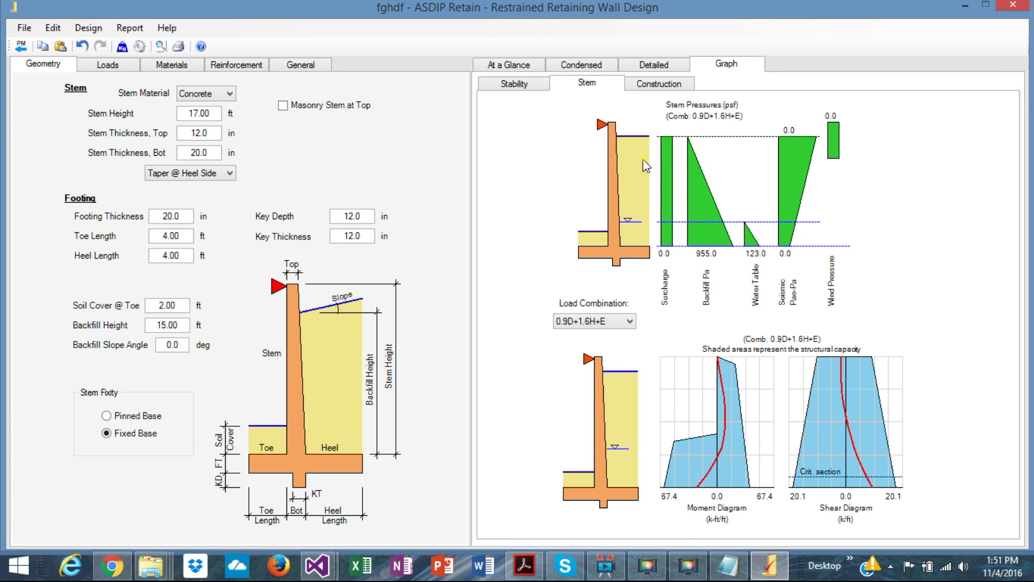
click(626, 322)
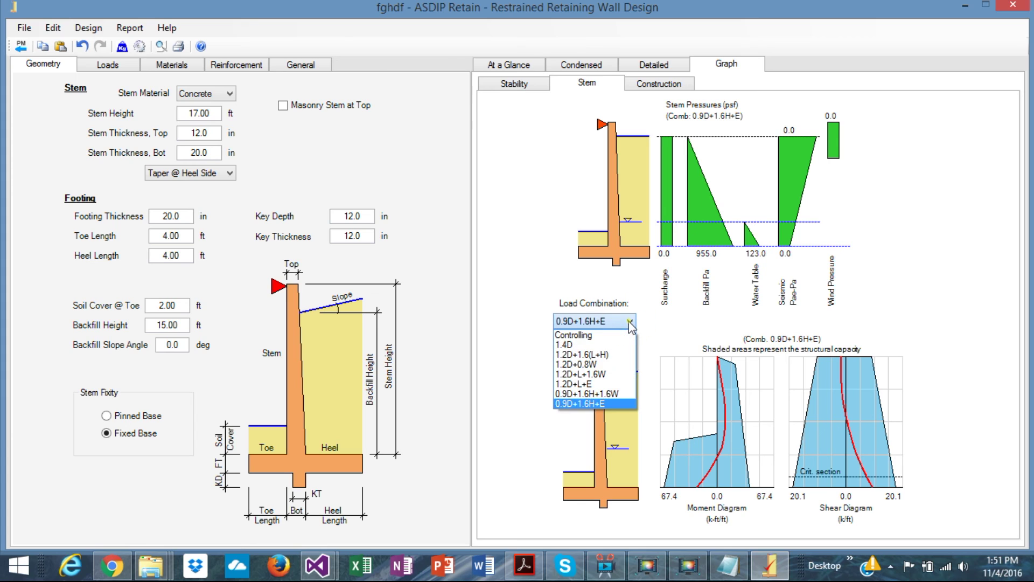
click(714, 291)
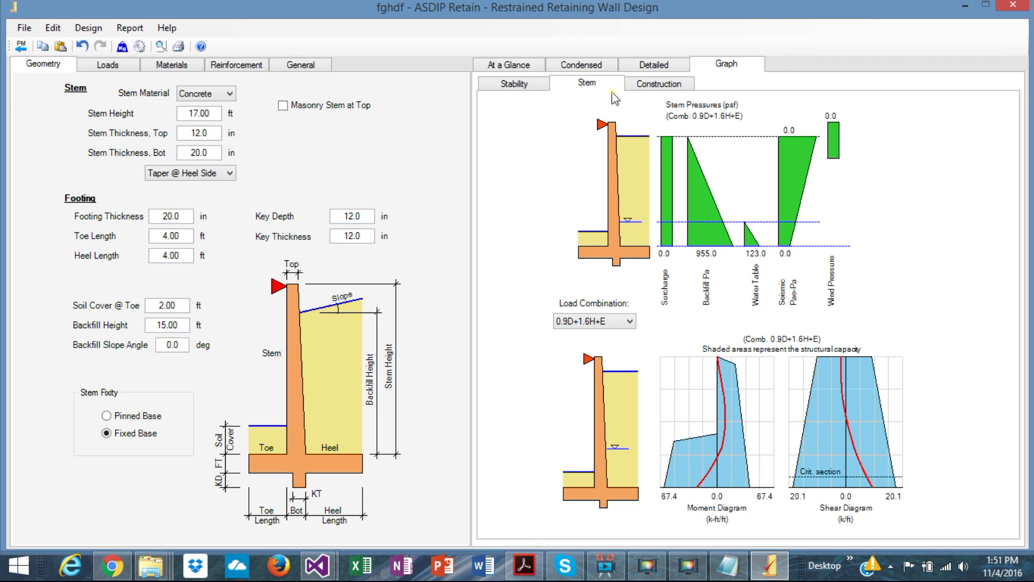
- Display the reinforcement construction drawing alongside the Reinforcement input tab
click(645, 84)
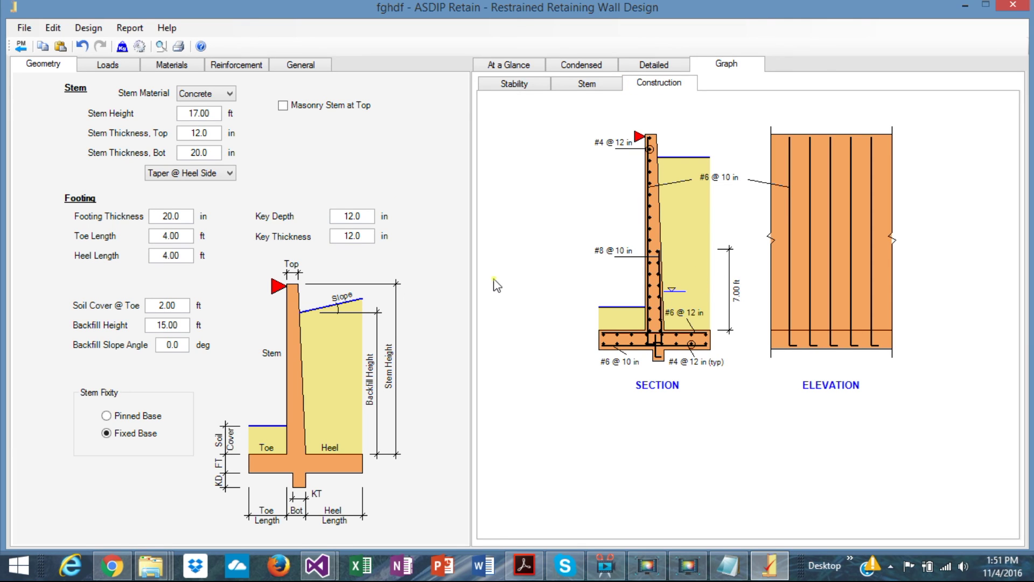
click(251, 65)
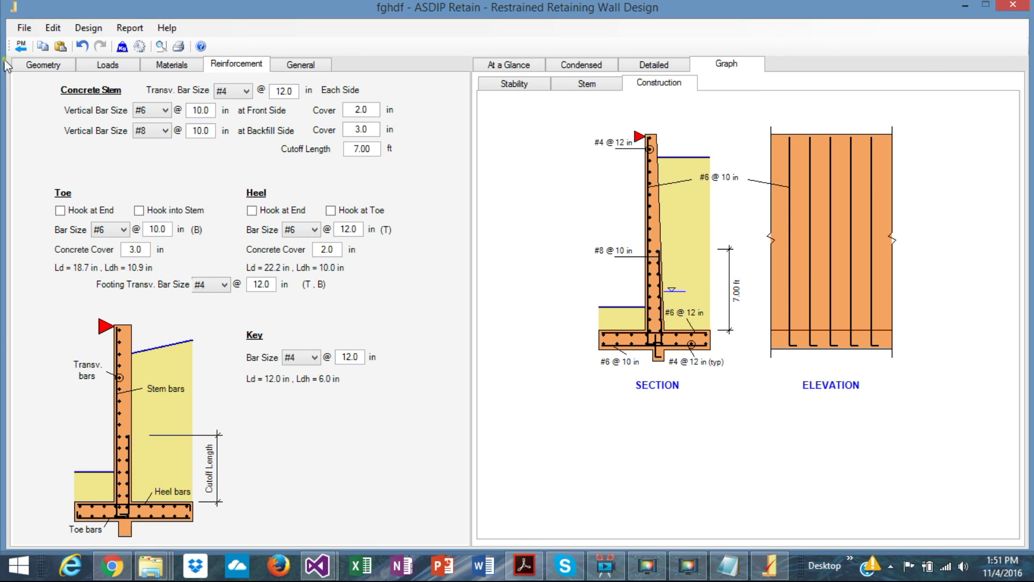
click(129, 27)
- Open the Detailed Report print preview in six-page view
click(156, 46)
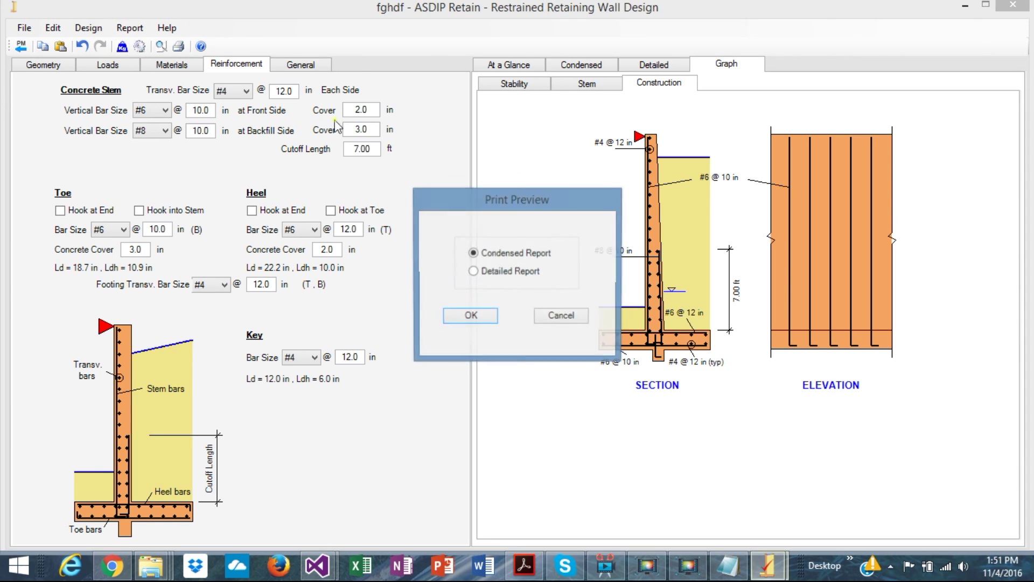
click(487, 271)
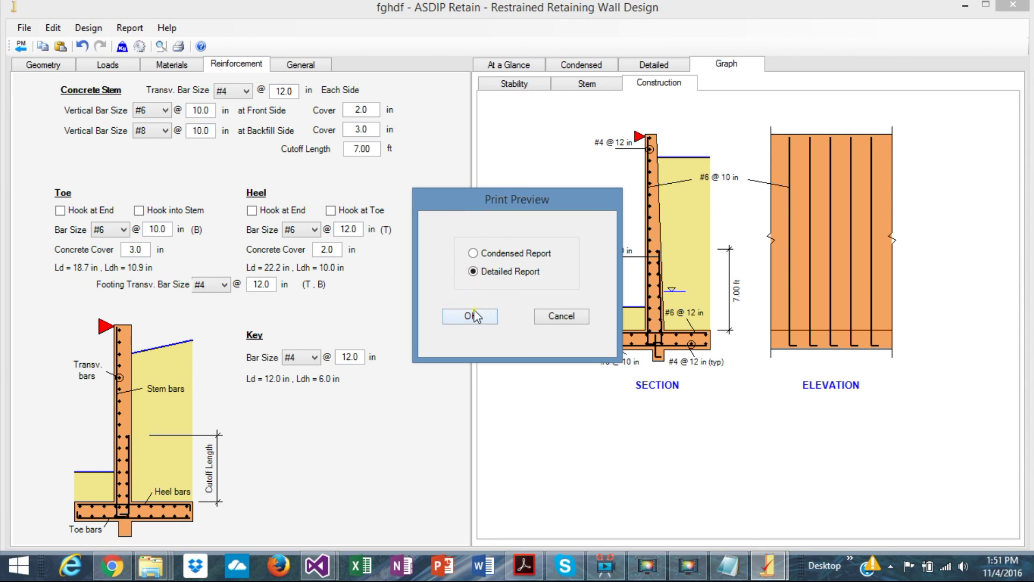
click(487, 312)
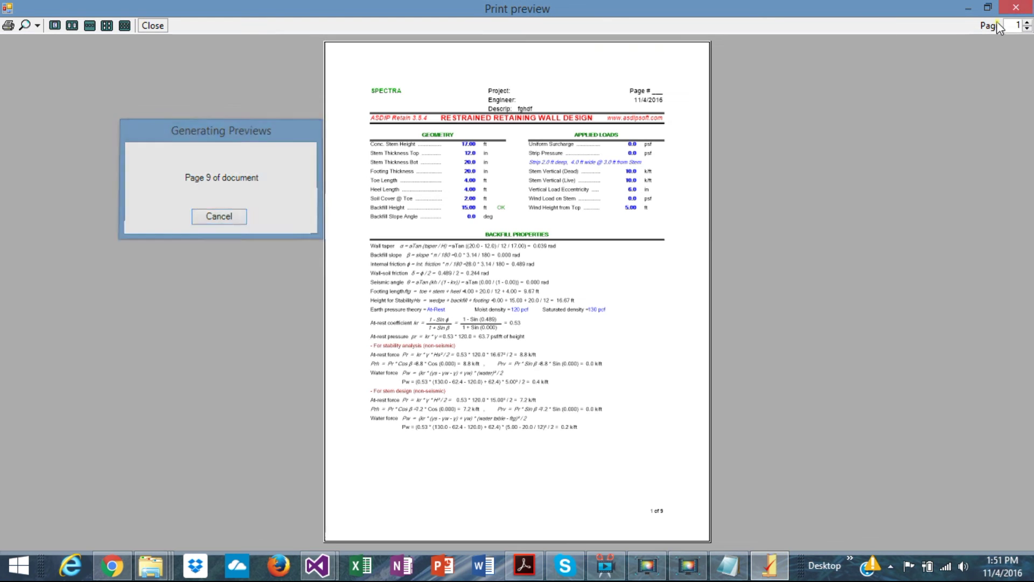
click(125, 25)
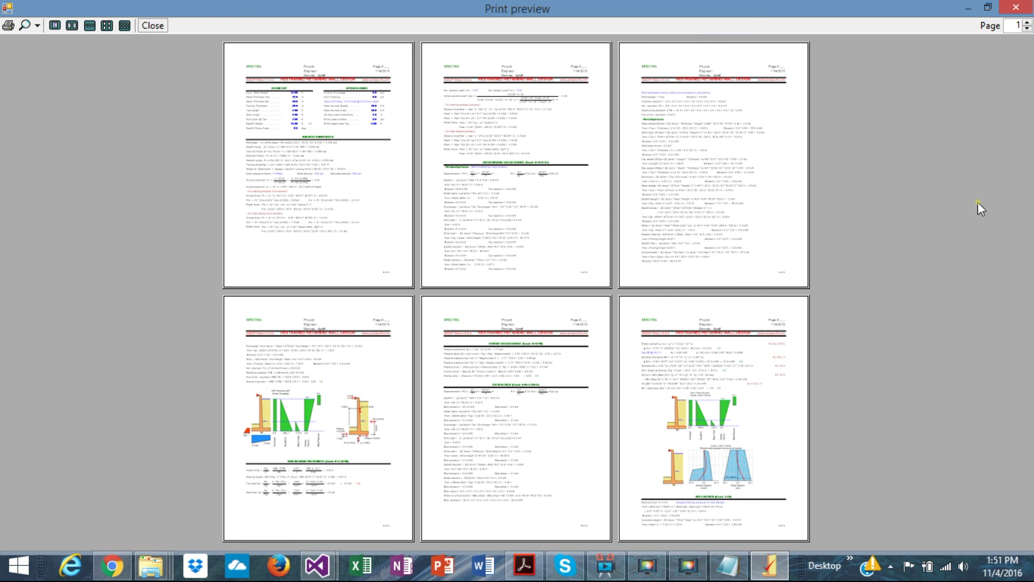
- Advance the preview three pages, return to page 1, and close the preview
click(1026, 23)
click(1026, 22)
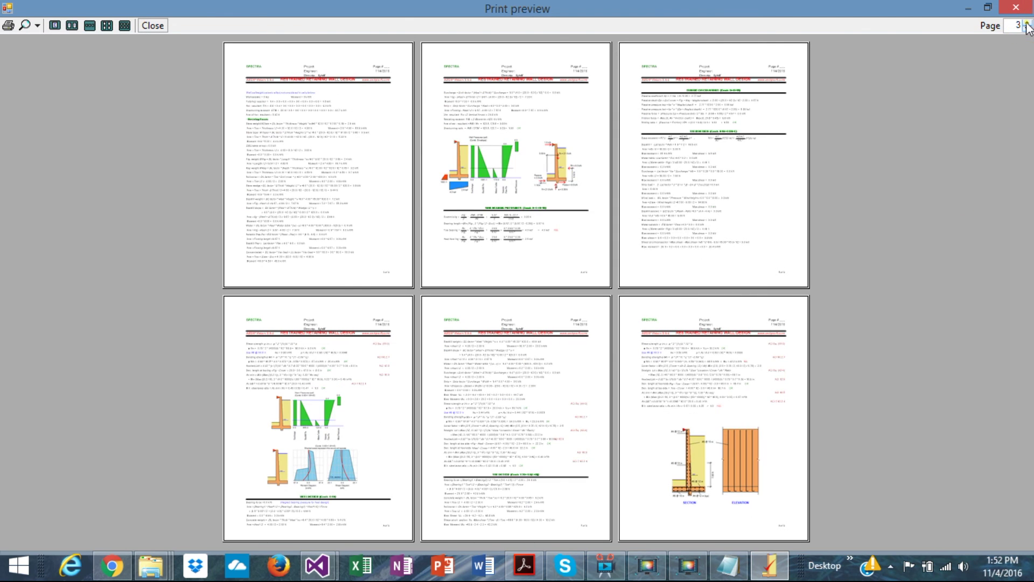
click(1026, 22)
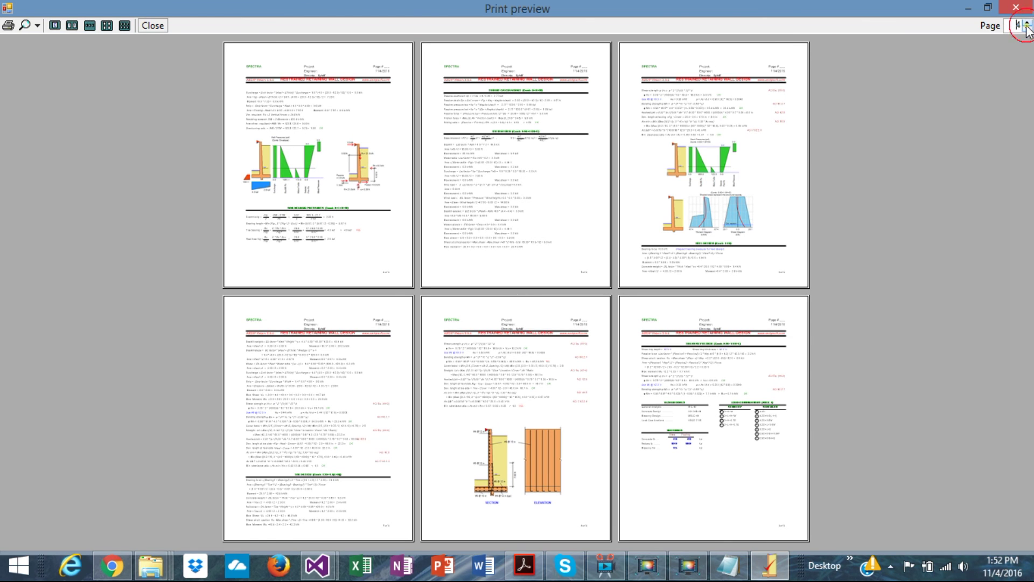
click(1027, 30)
click(1027, 30)
click(1027, 30)
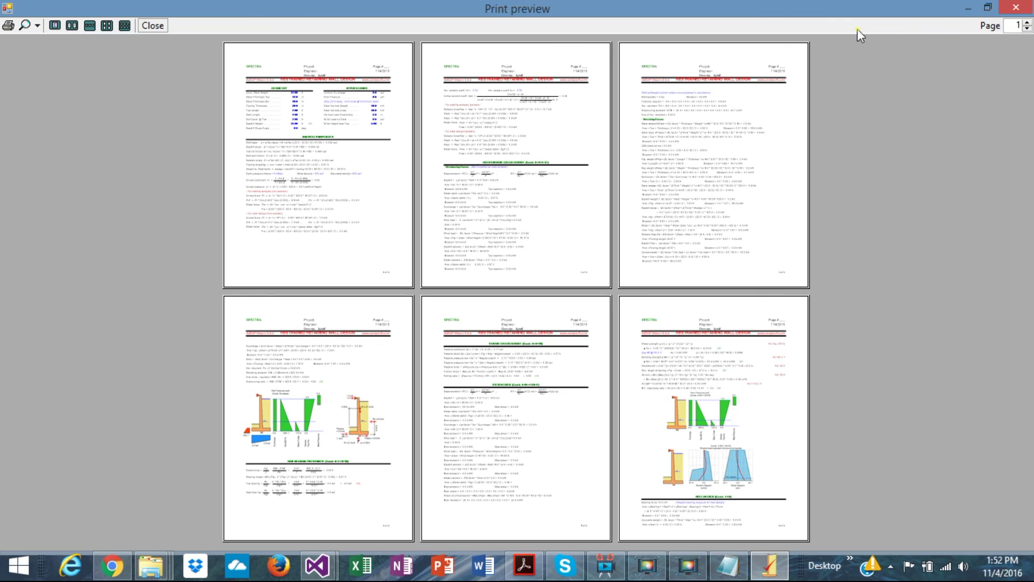
click(1015, 8)
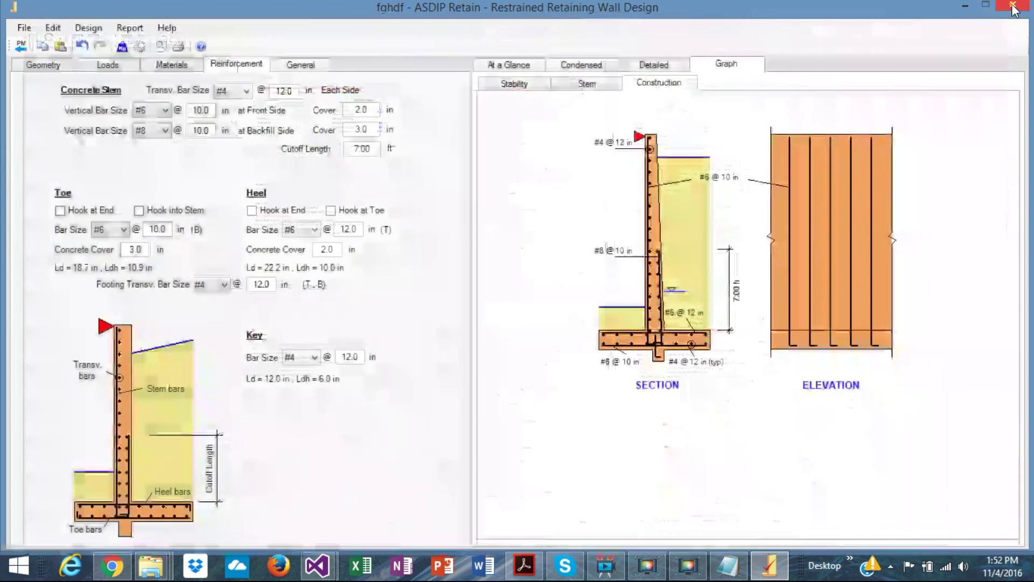
- Close the fghdf wall design and return to the Project Manager's calculation list
click(22, 46)
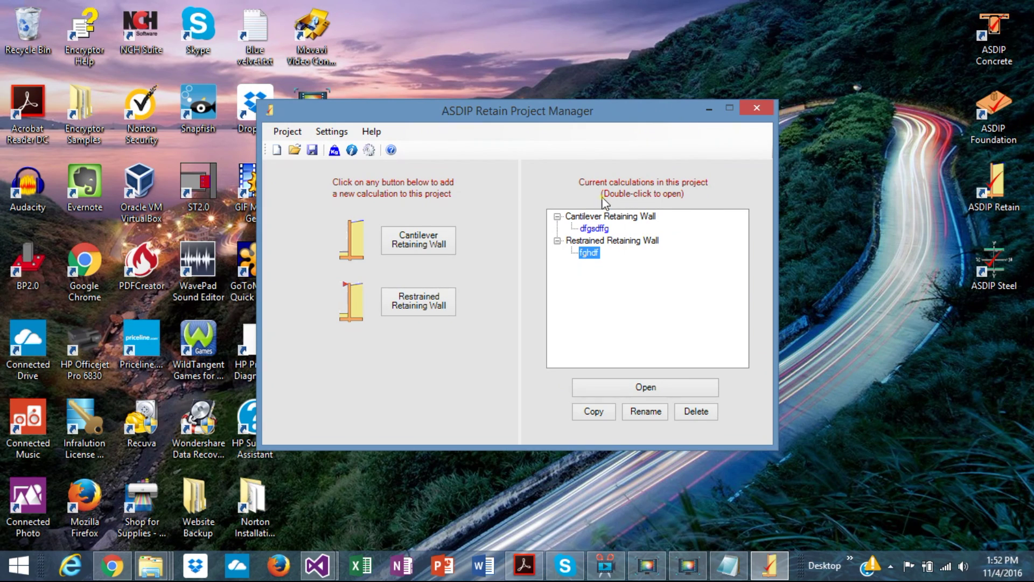